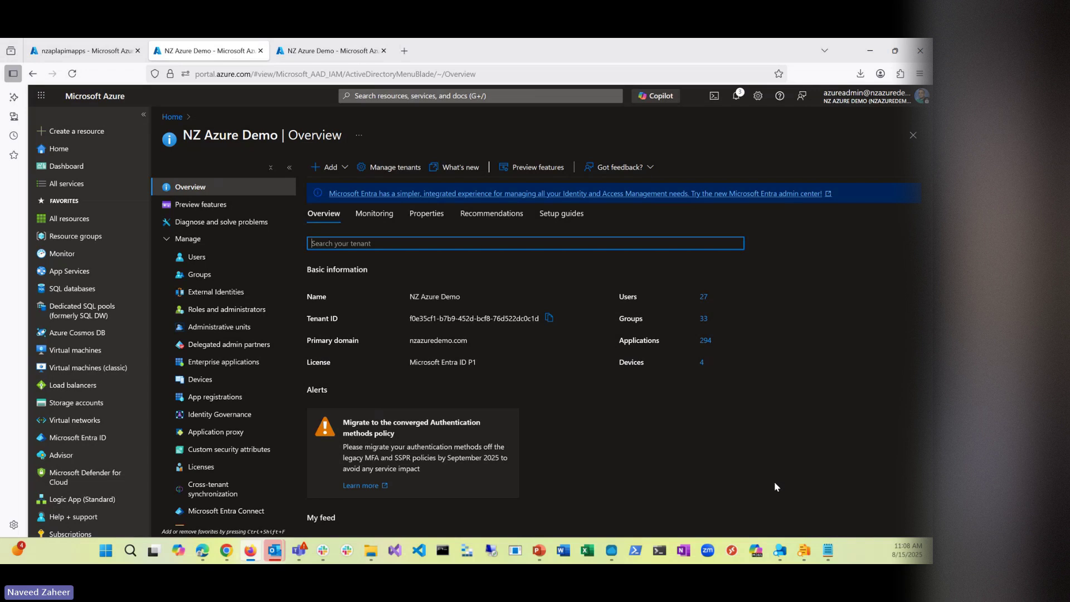
- Switch to Chrome and read the Microsoft Learn article on securely accessing products and APIs with Microsoft Entra applications
{"action": "left_click", "coordinate": [77, 56]}
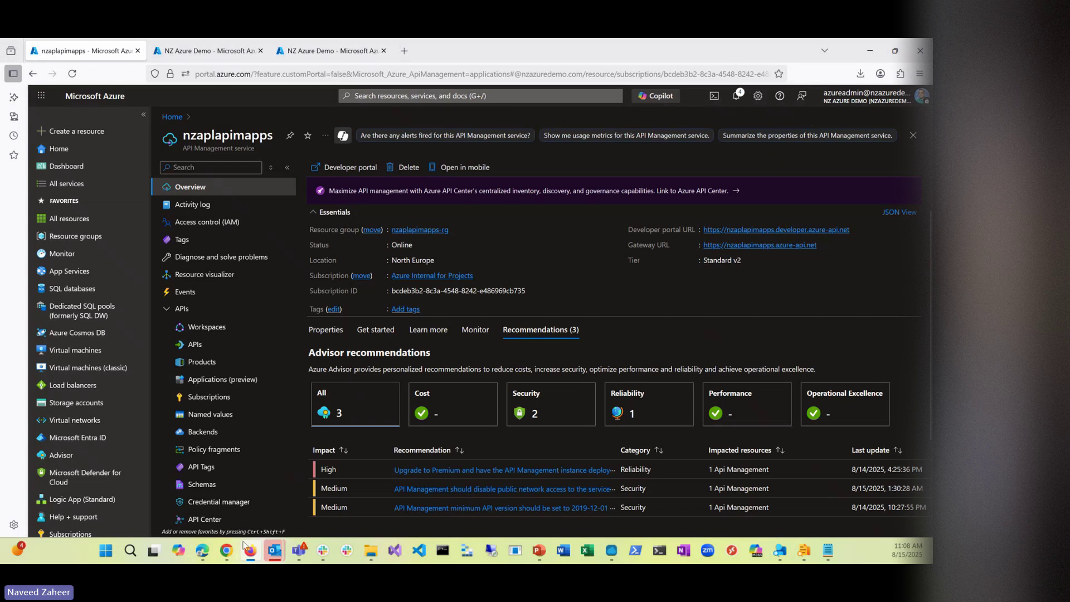
{"action": "mouse_move", "coordinate": [227, 554]}
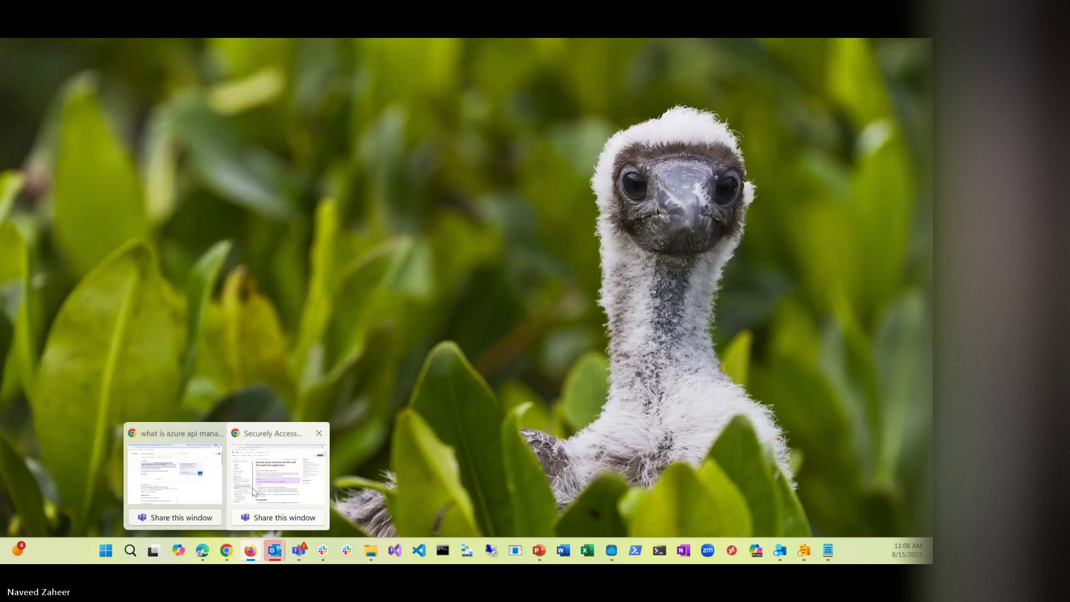
{"action": "left_click", "coordinate": [254, 492]}
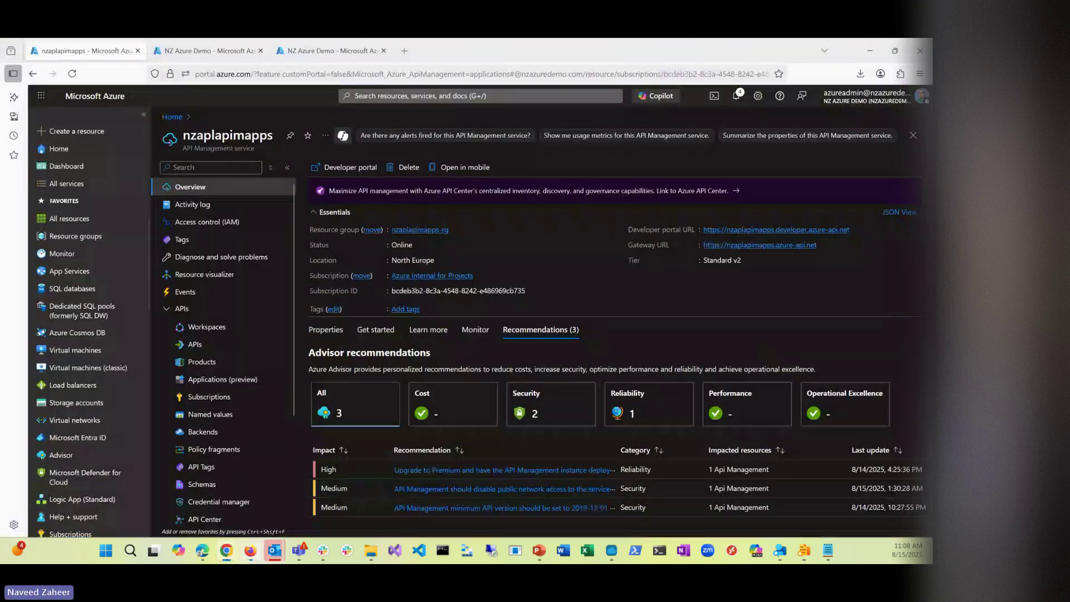
{"action": "left_click_drag", "start_coordinate": [274, 112], "coordinate": [450, 122]}
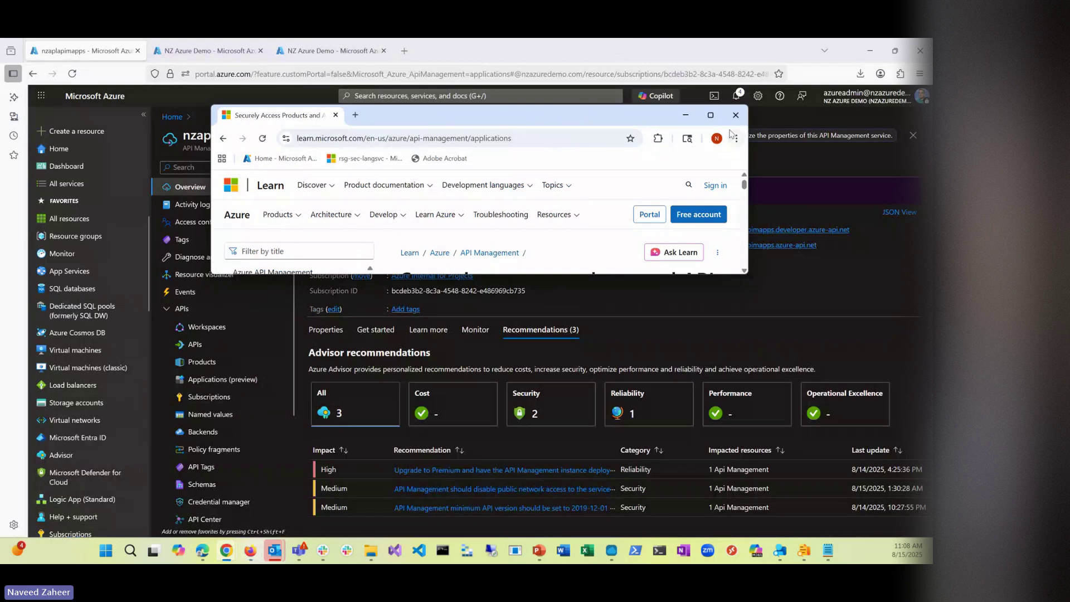
{"action": "left_click", "coordinate": [711, 115]}
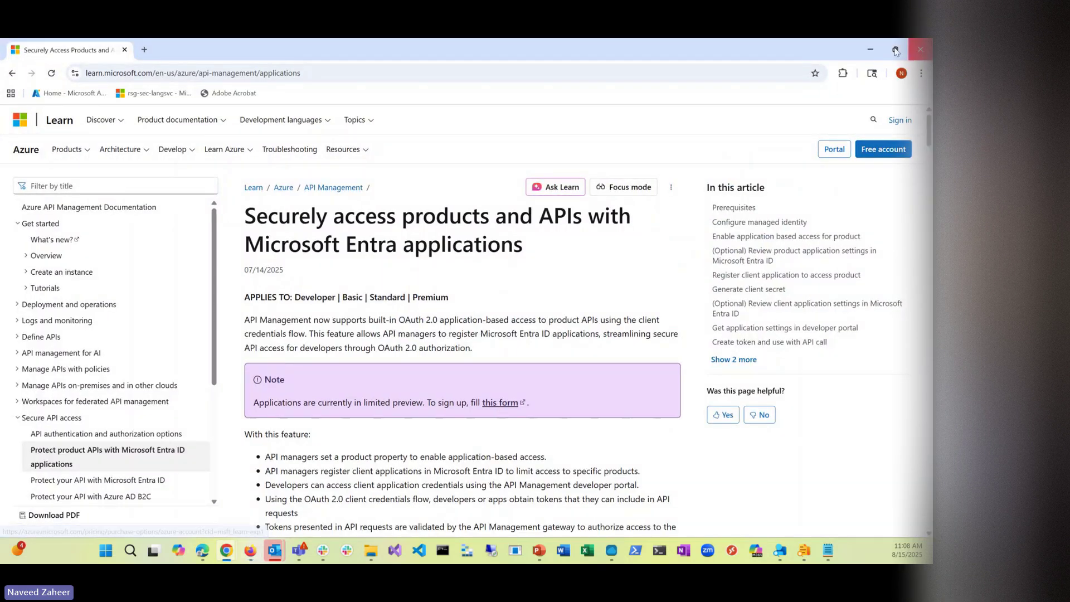
{"action": "left_click", "coordinate": [878, 59]}
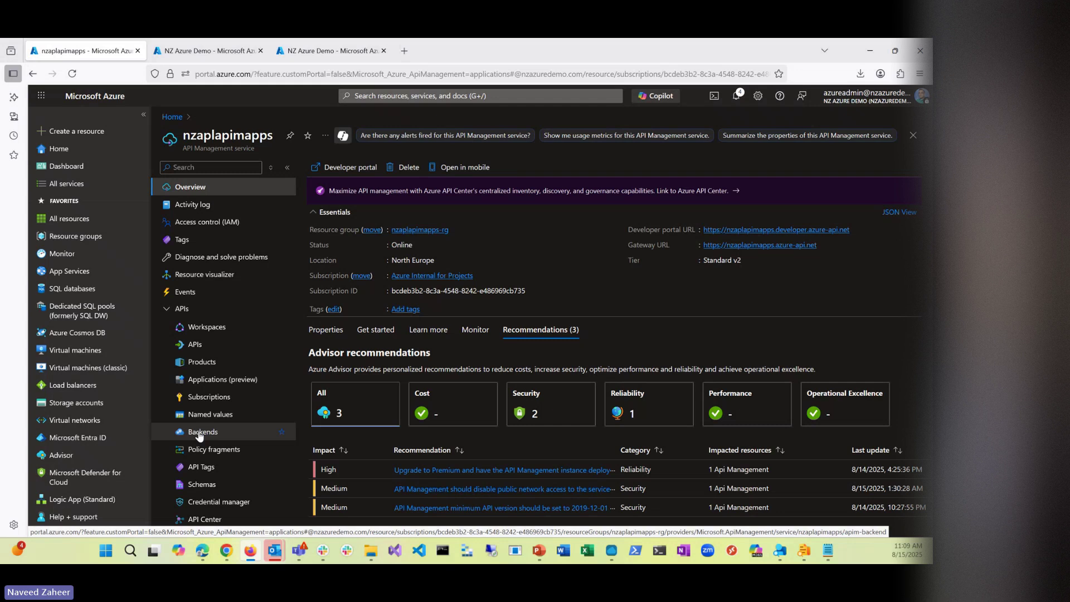
- Check the managed identity settings of the nzaplapimapps API Management service in the Azure portal
{"action": "scroll", "coordinate": [245, 449], "scroll_direction": "down", "scroll_amount": 3}
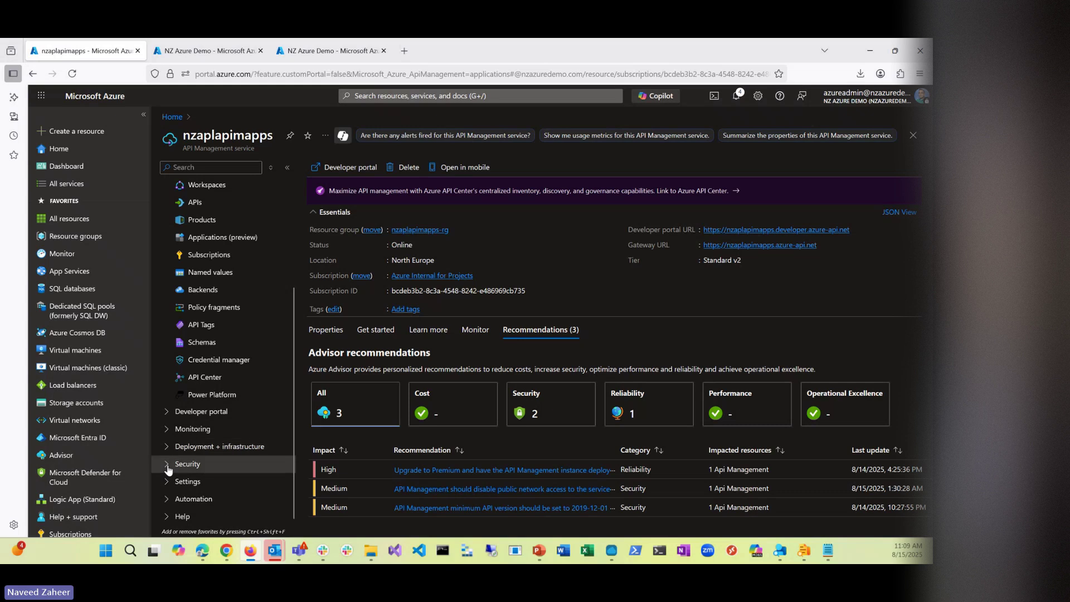
{"action": "left_click", "coordinate": [173, 463]}
{"action": "left_click", "coordinate": [221, 506]}
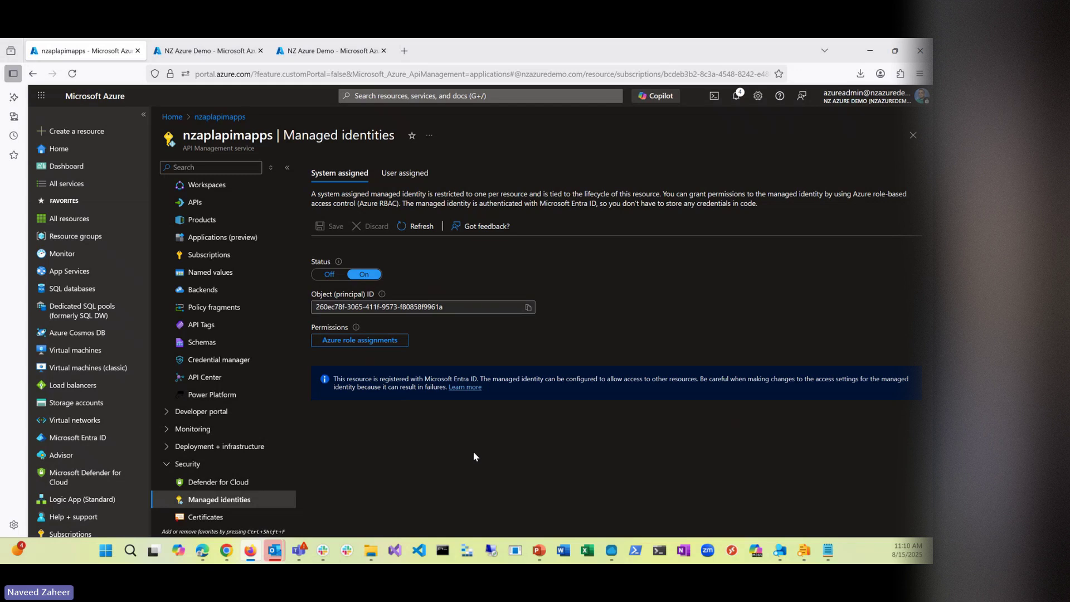
- Start a new product in the nzaplapimapps service with the display name APLDemoProd02
{"action": "scroll", "coordinate": [267, 413], "scroll_direction": "up", "scroll_amount": 3}
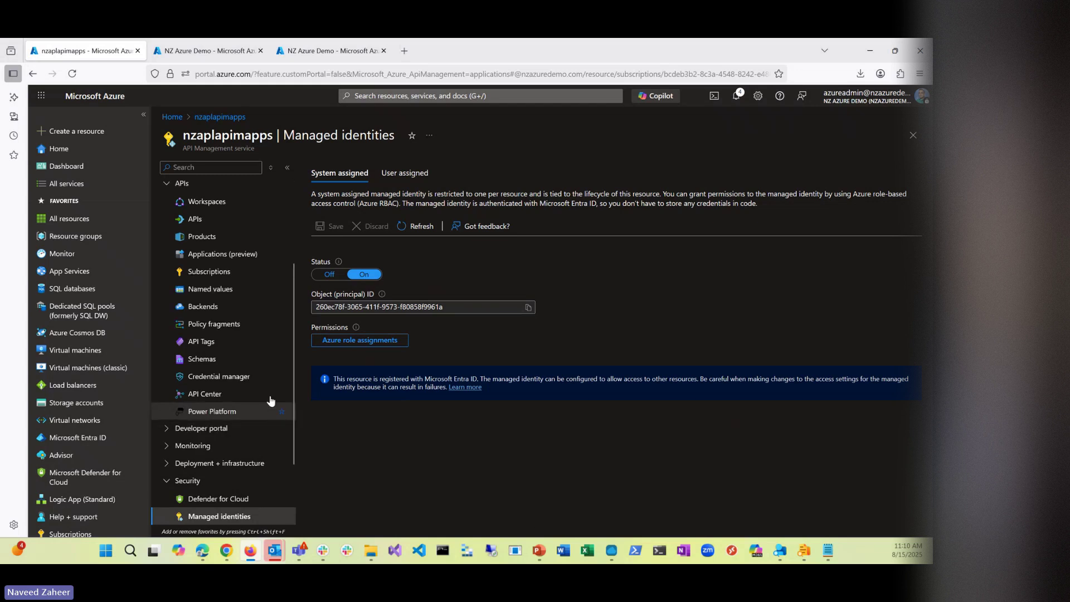
{"action": "left_click", "coordinate": [201, 362]}
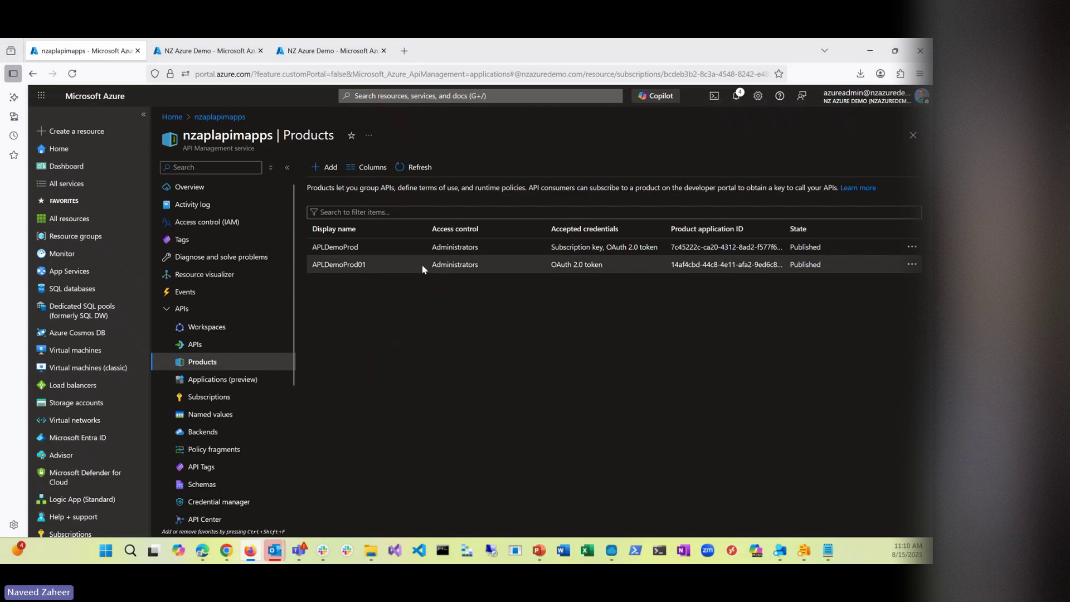
{"action": "left_click", "coordinate": [329, 167]}
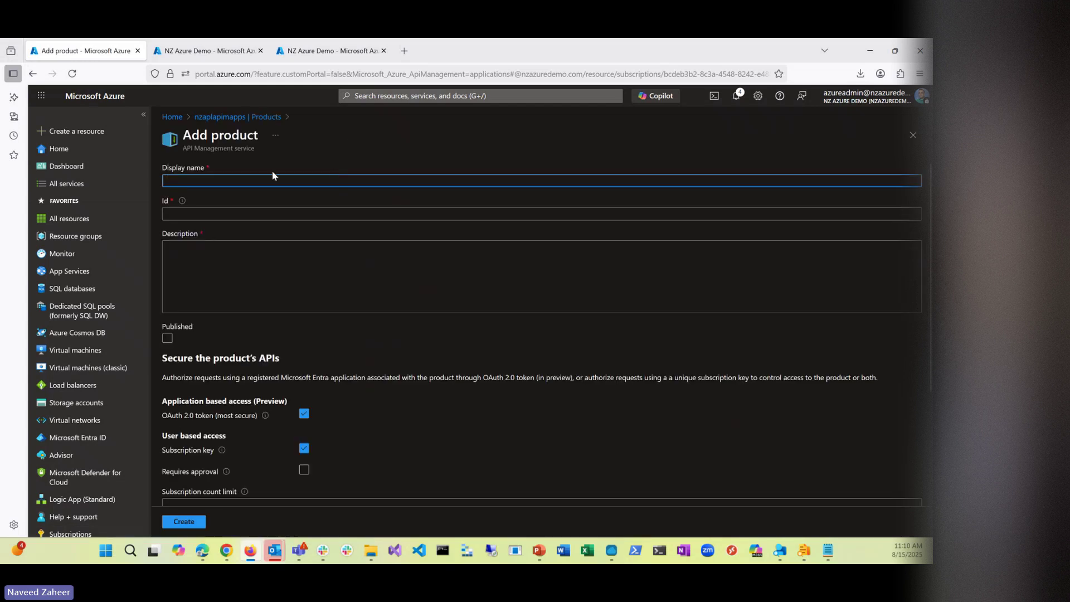
{"action": "type", "text": "AP"}
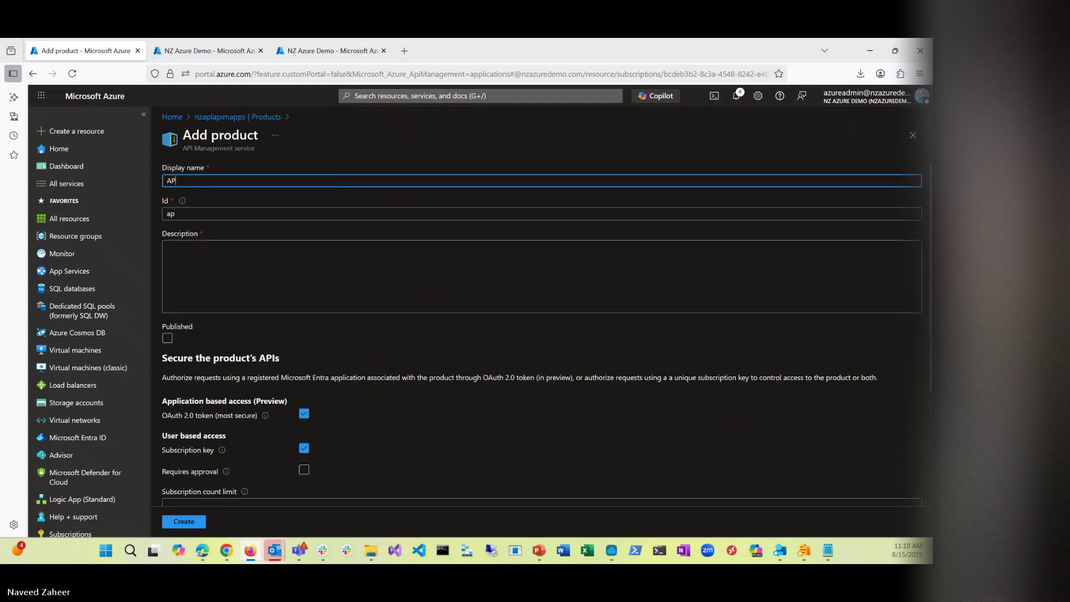
{"action": "type", "text": "I"}
{"action": "type", "text": "DemoPro"}
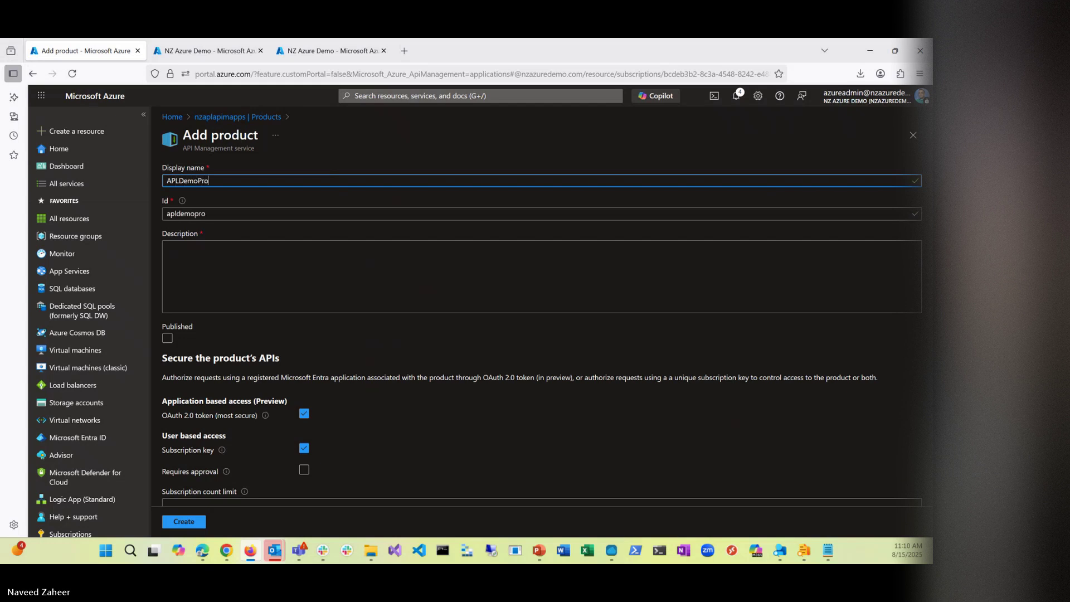
{"action": "type", "text": "d02"}
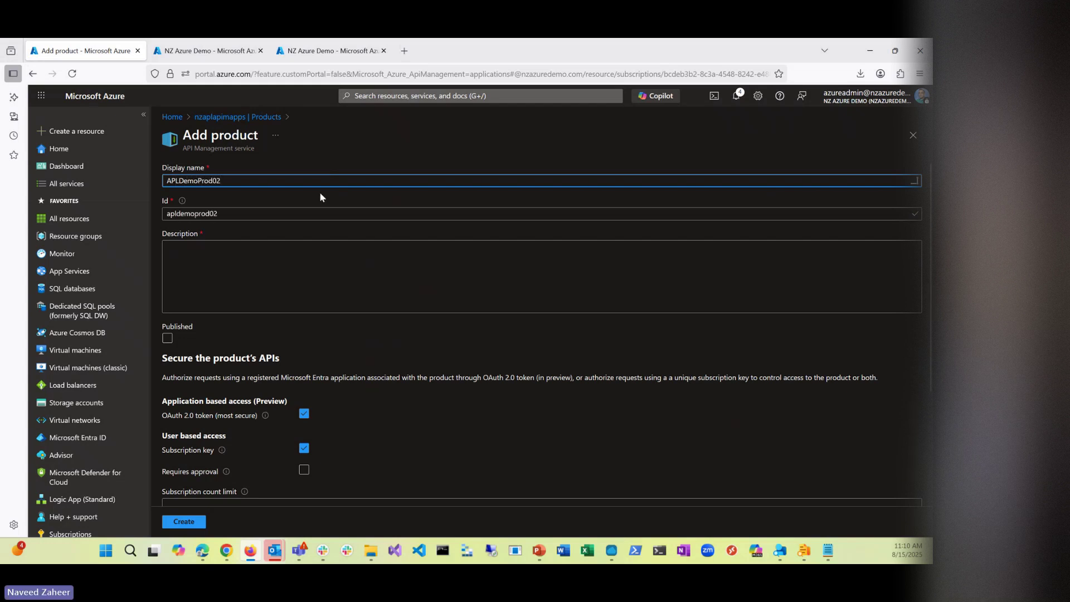
- Copy the display name APLDemoProd02 into the product's description
{"action": "key", "text": "ctrl+a"}
{"action": "key", "text": "ctrl+c"}
{"action": "left_click", "coordinate": [213, 291]}
{"action": "key", "text": "ctrl+v"}
- Create the product as published, with subscription key access disabled and only OAuth 2.0 token access enabled
{"action": "left_click", "coordinate": [169, 338]}
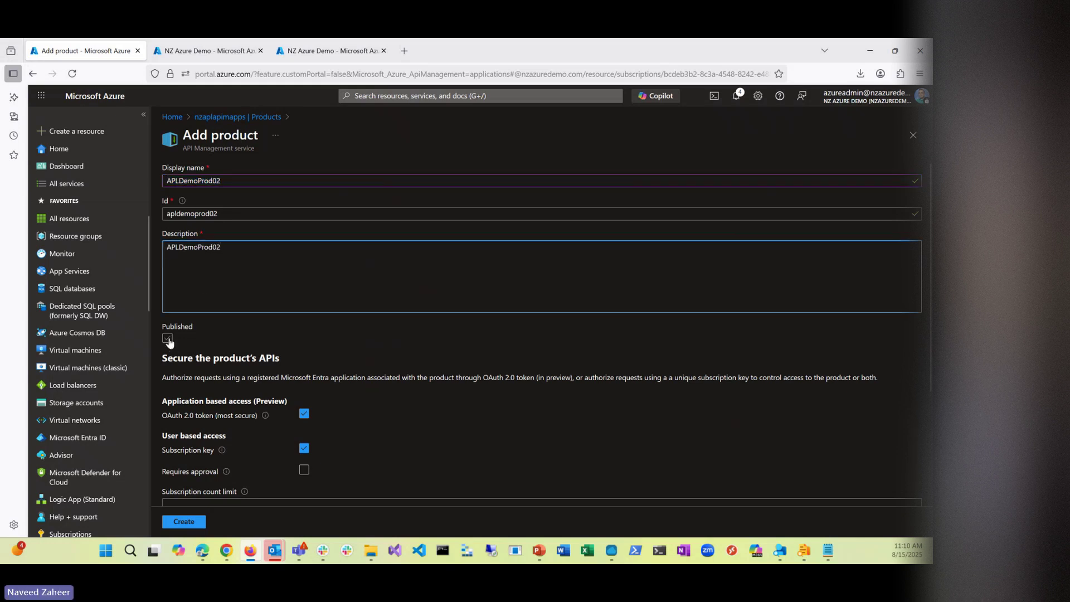
{"action": "left_click", "coordinate": [168, 339]}
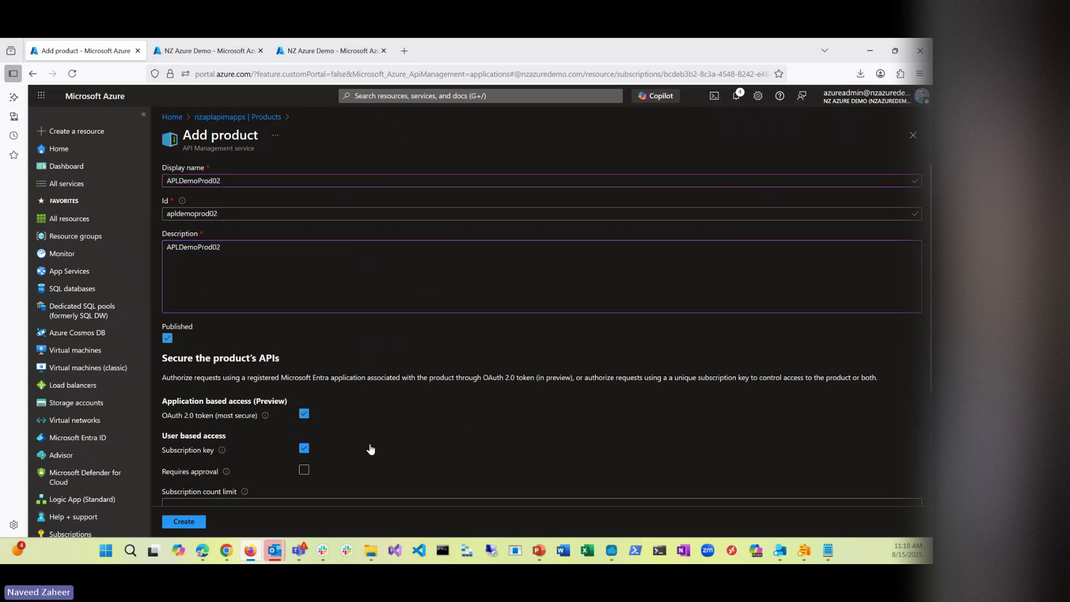
{"action": "left_click", "coordinate": [304, 448]}
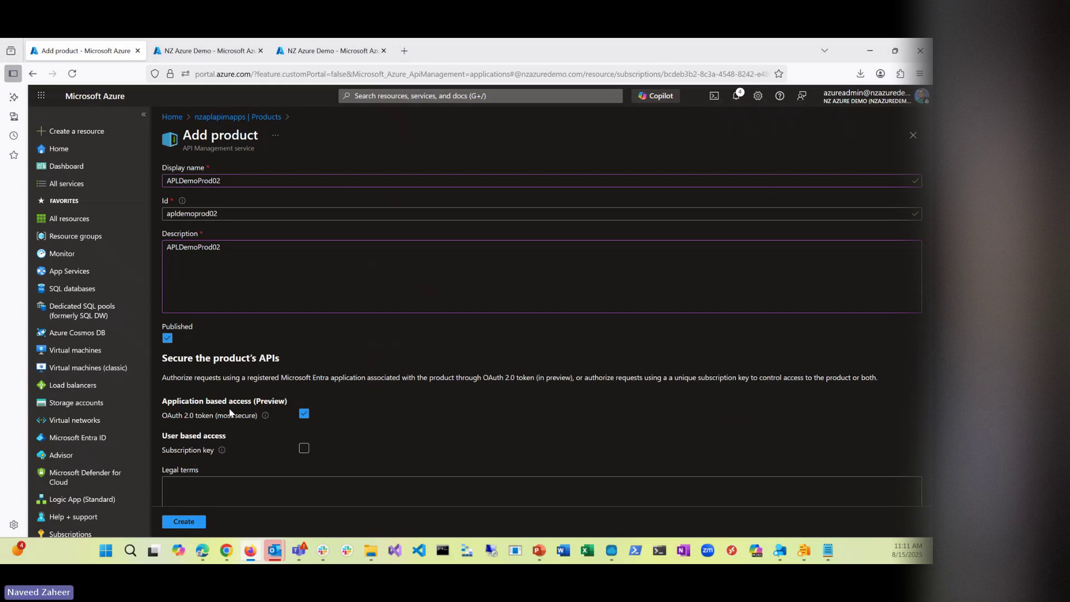
{"action": "left_click", "coordinate": [193, 526]}
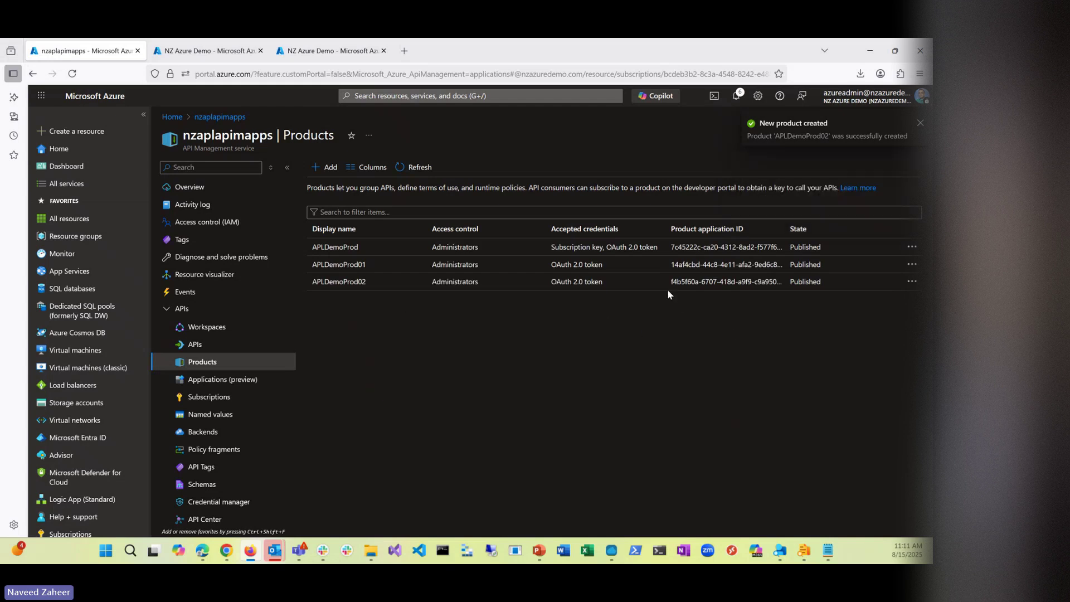
- Find and open the Entra app registration that matches the product application ID of APLDemoProd02
{"action": "left_click", "coordinate": [340, 282]}
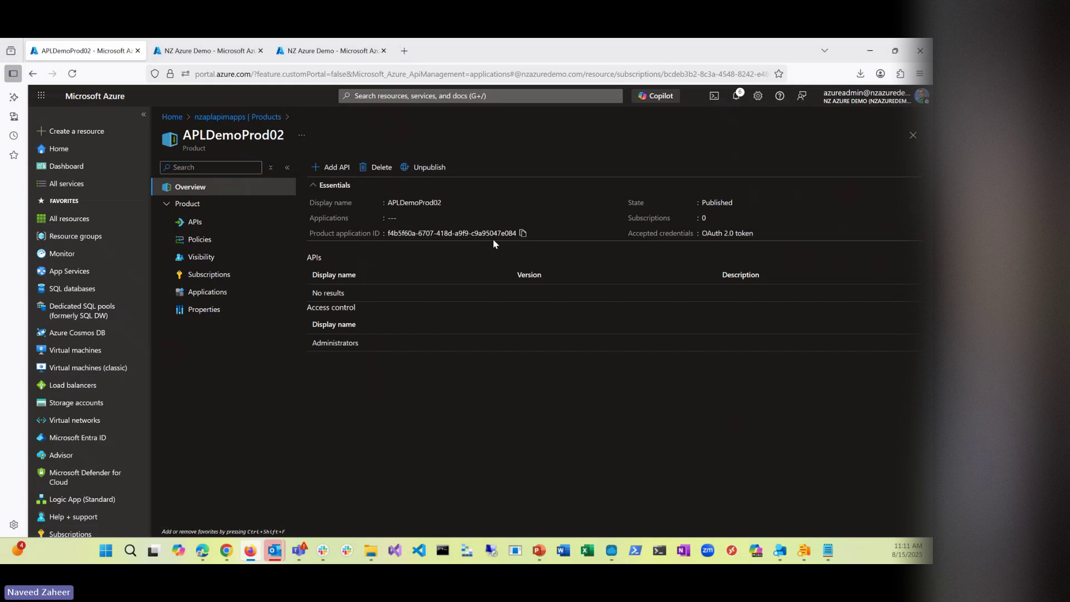
{"action": "left_click", "coordinate": [523, 234]}
{"action": "left_click", "coordinate": [215, 56]}
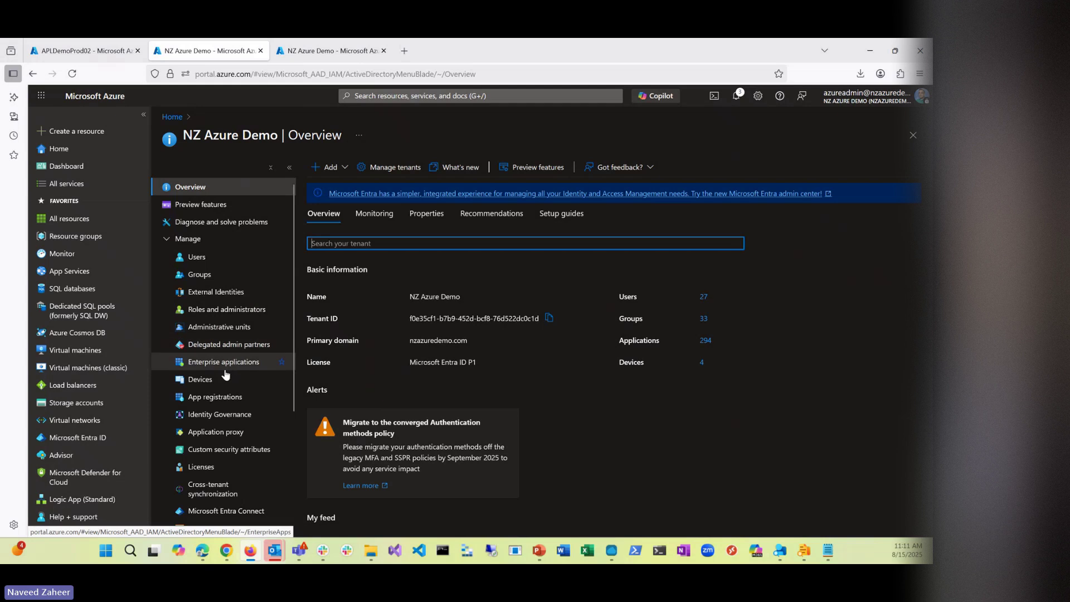
{"action": "left_click", "coordinate": [219, 397]}
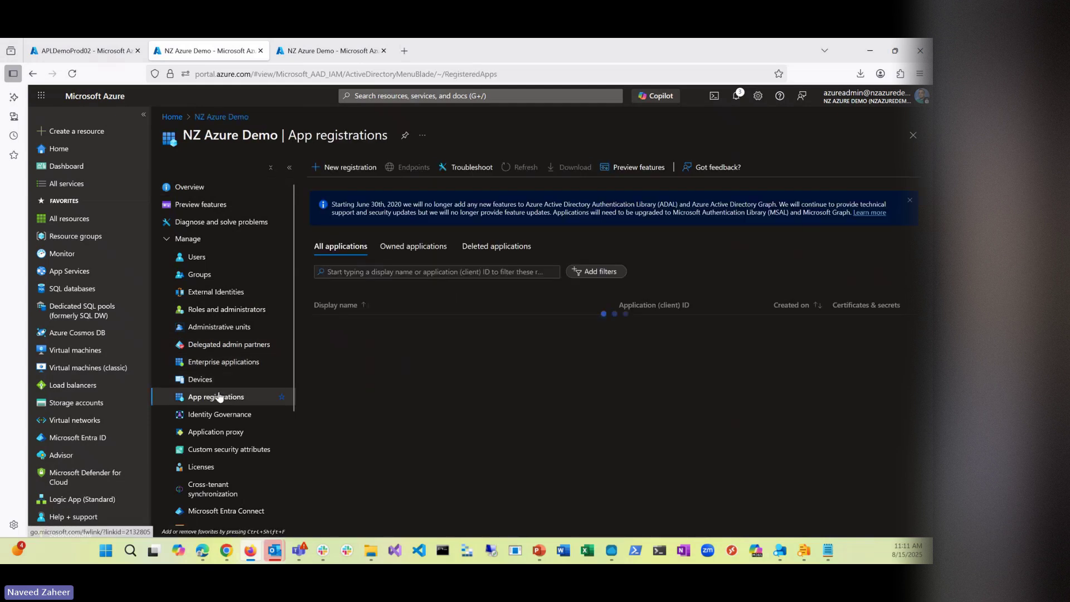
{"action": "left_click", "coordinate": [345, 247]}
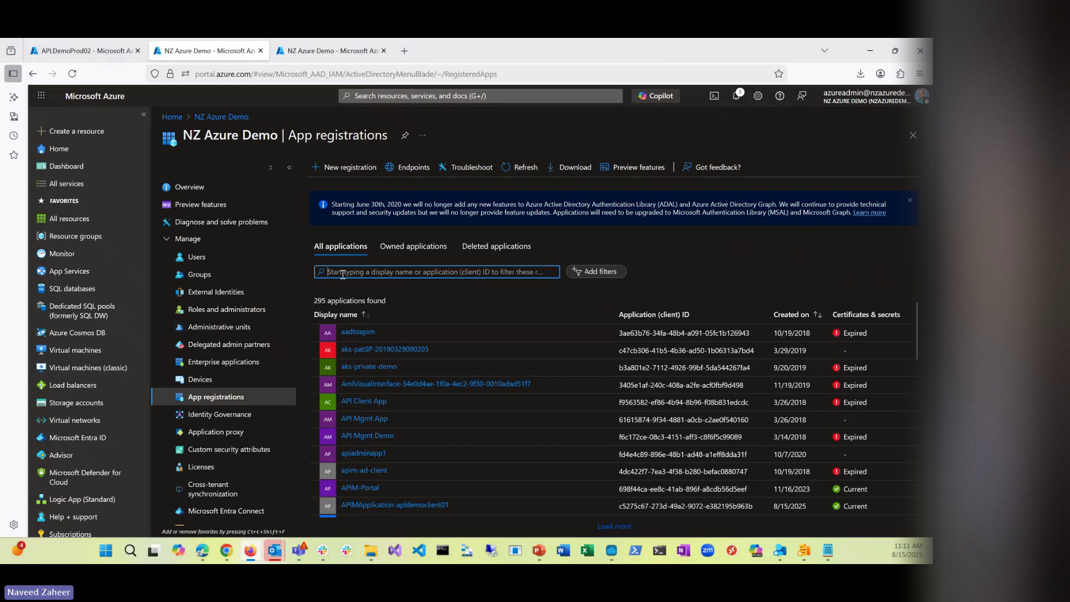
{"action": "key", "text": "ctrl+v"}
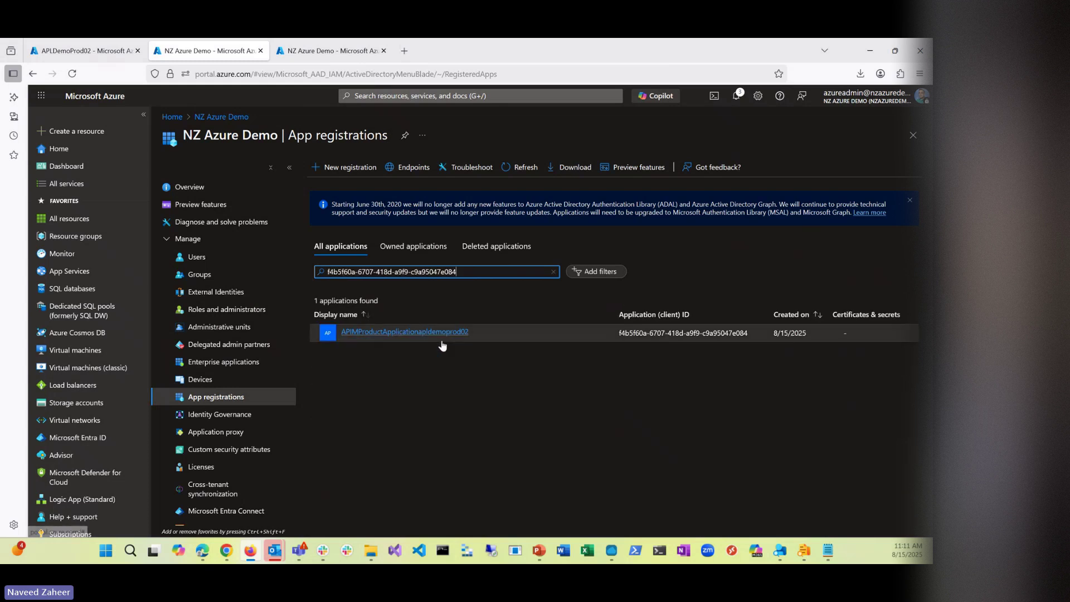
{"action": "left_click", "coordinate": [430, 332]}
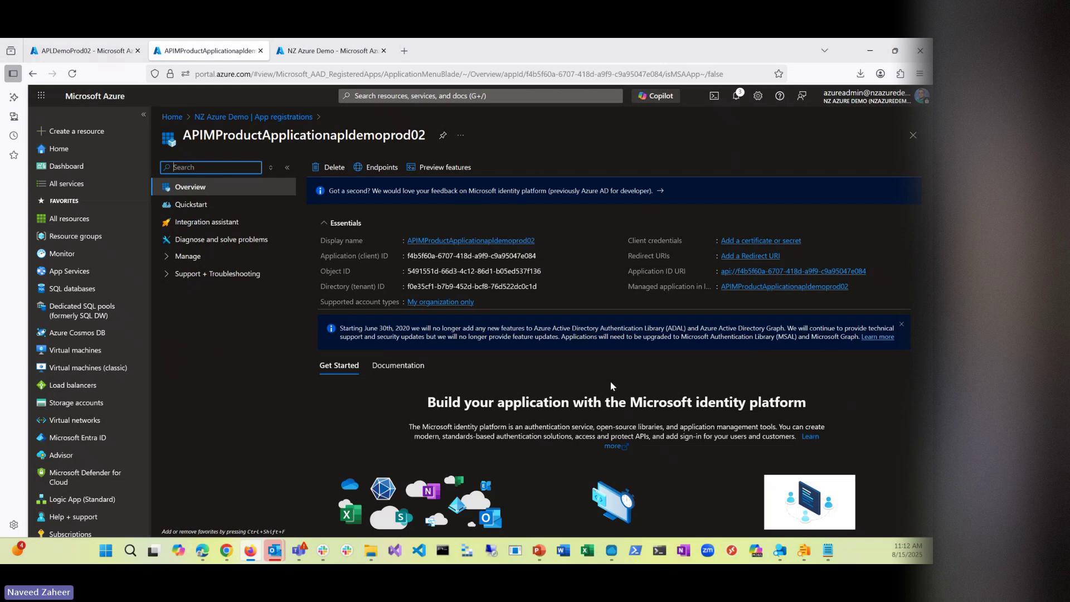
- Register a new application named DemoClient02 for the APLDemoProd02 product, with Administrator as the owner
{"action": "left_click", "coordinate": [72, 44]}
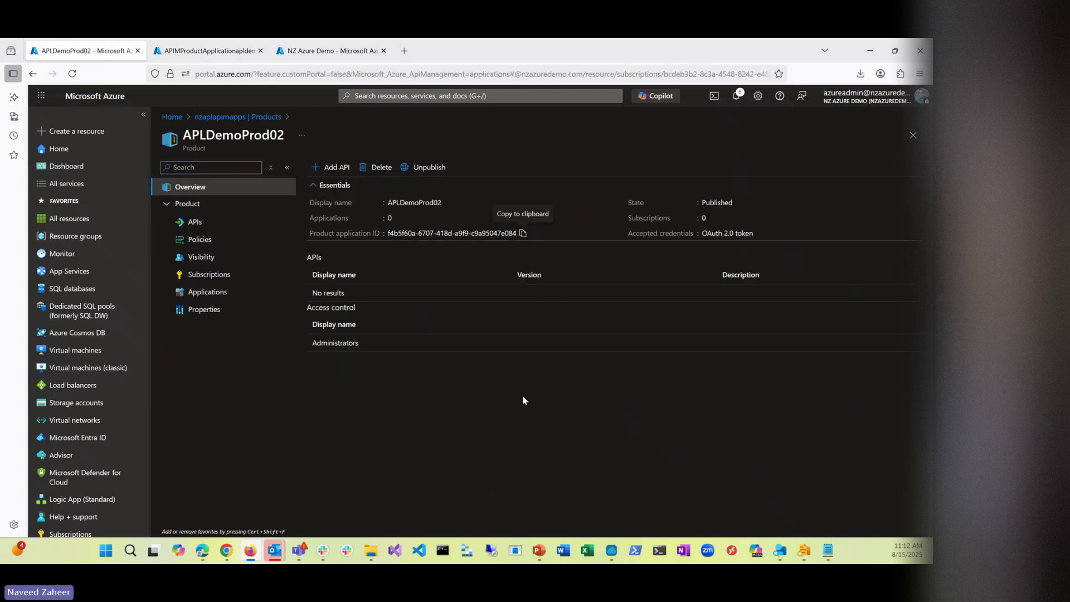
{"action": "left_click", "coordinate": [212, 294]}
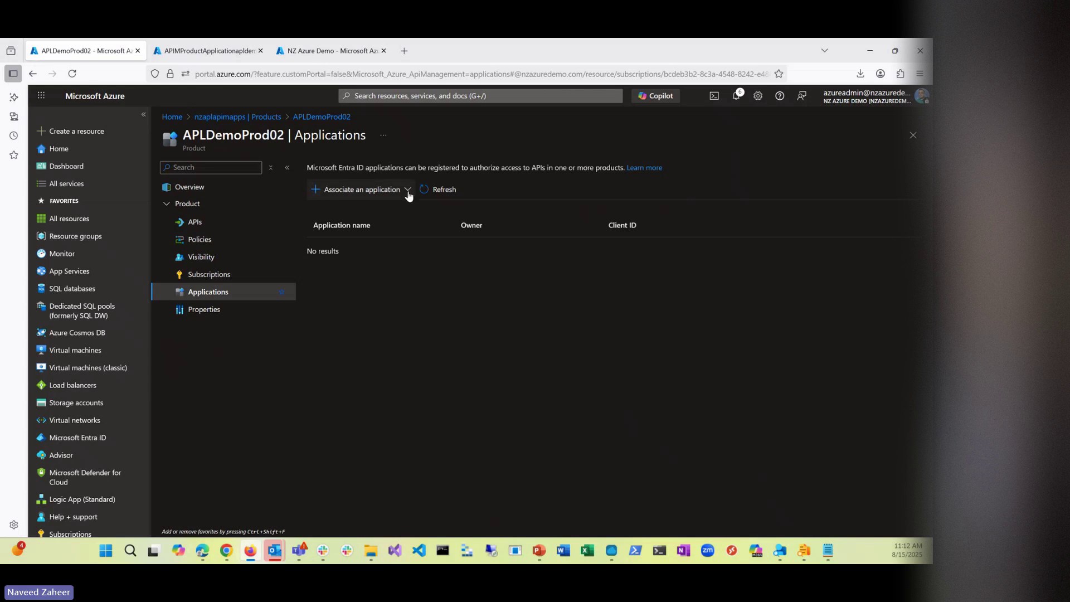
{"action": "left_click", "coordinate": [407, 190]}
{"action": "left_click", "coordinate": [363, 229]}
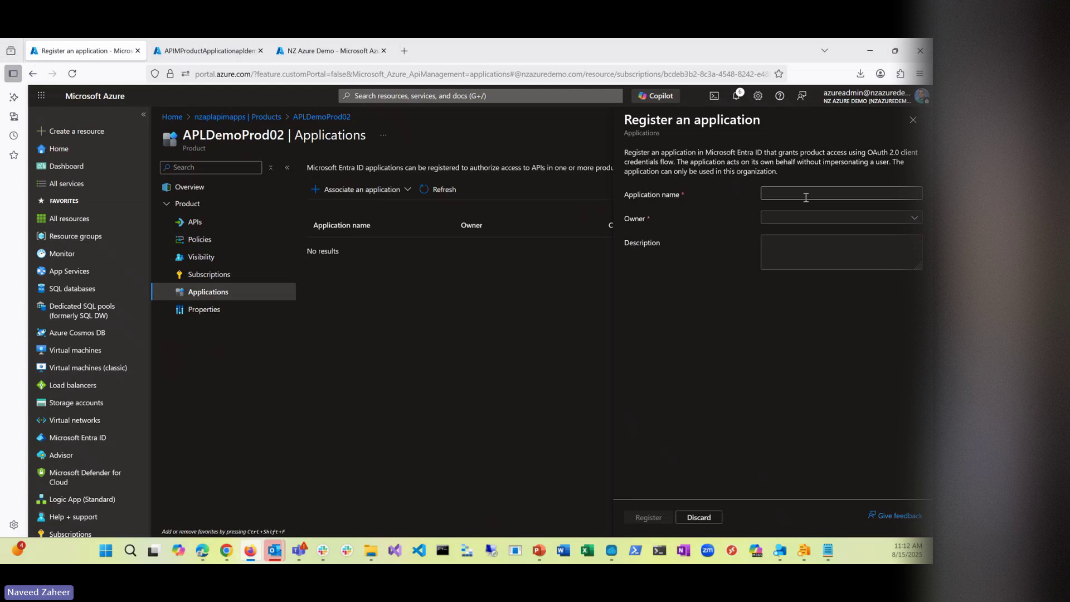
{"action": "left_click", "coordinate": [806, 195]}
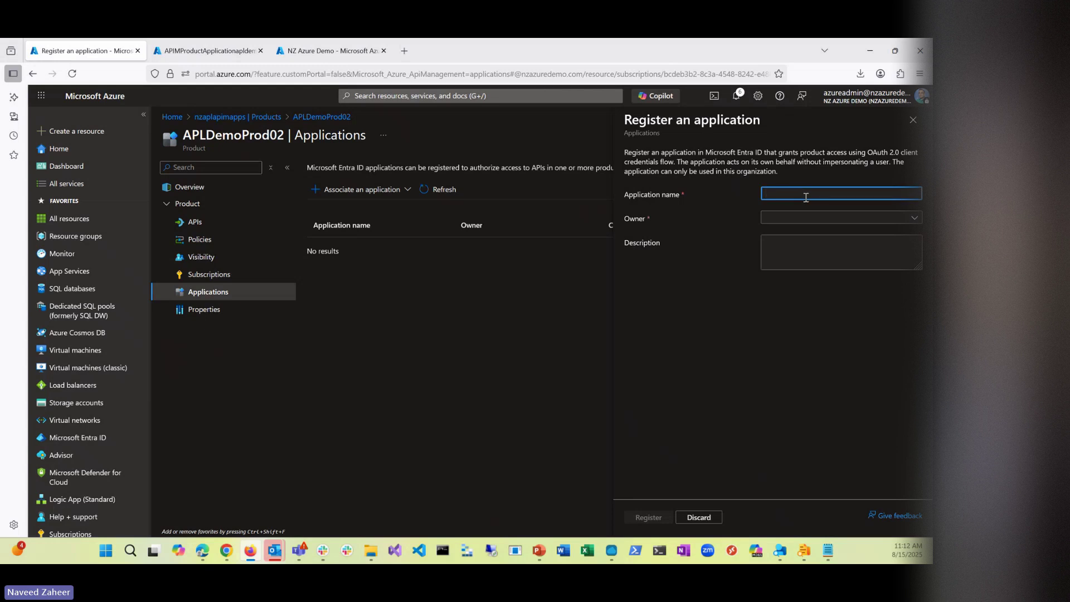
{"action": "type", "text": "DemoClient"}
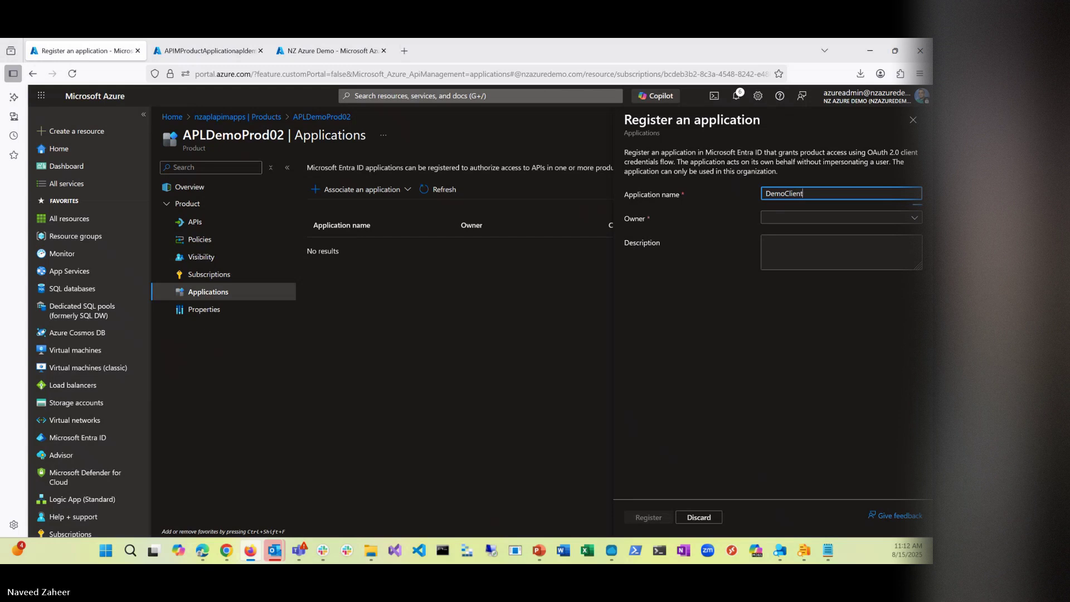
{"action": "type", "text": "02"}
{"action": "left_click", "coordinate": [868, 221]}
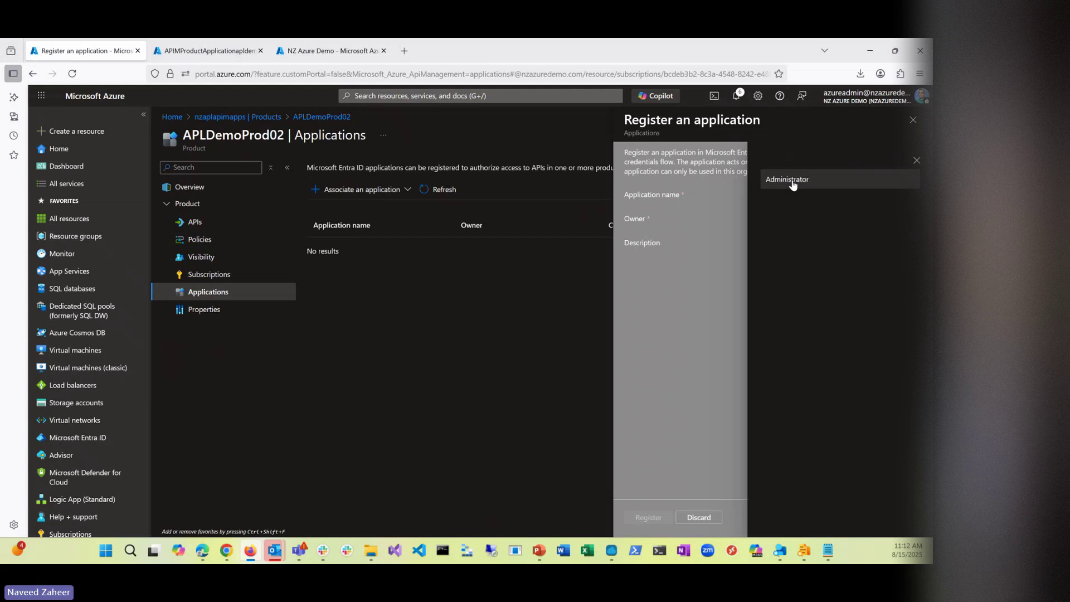
{"action": "left_click", "coordinate": [790, 179]}
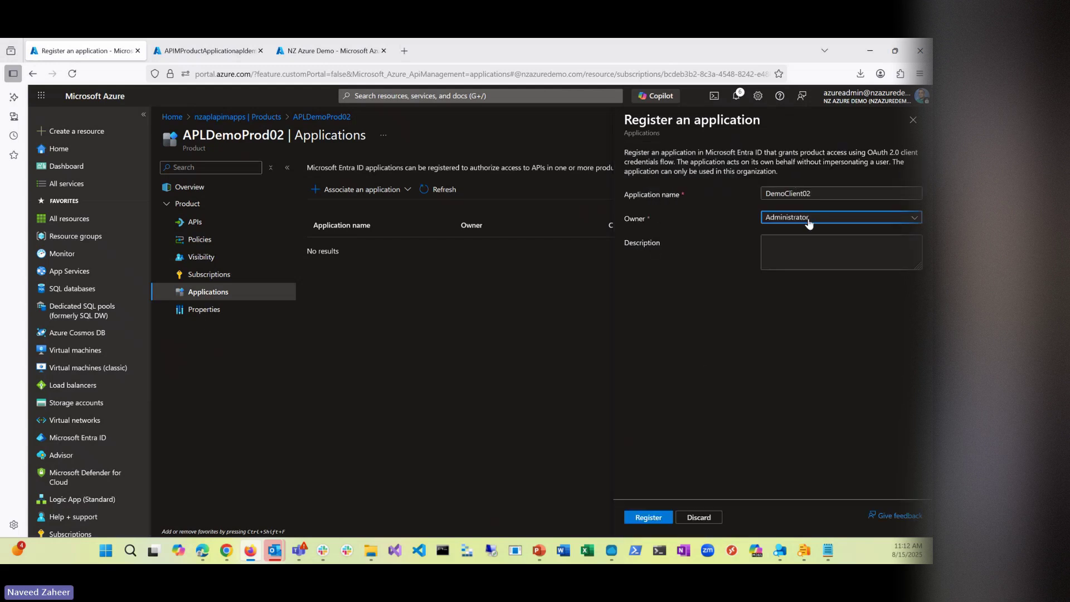
{"action": "left_click", "coordinate": [648, 517]}
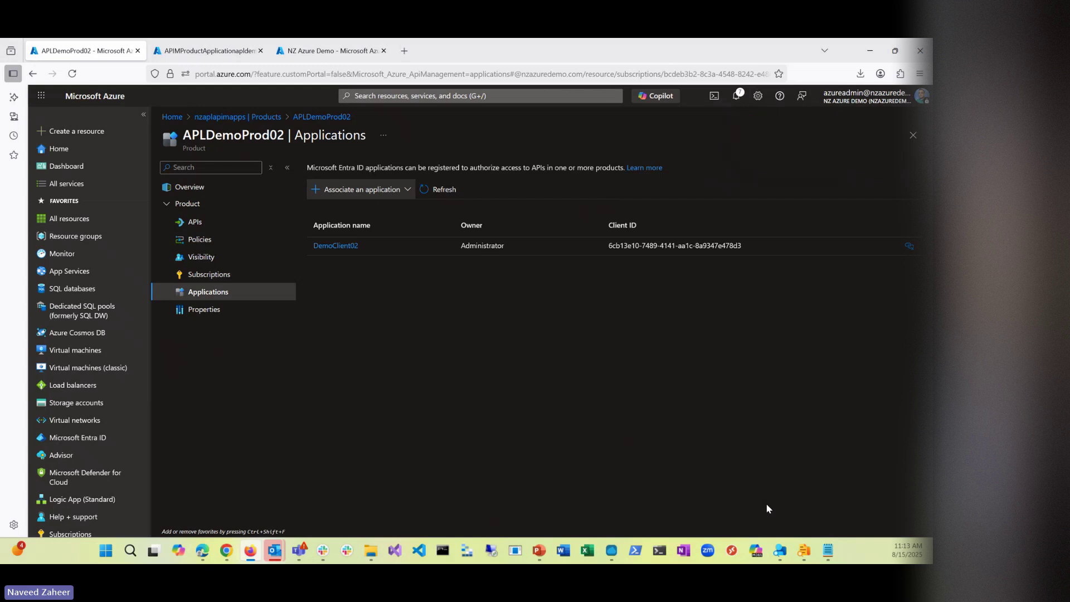
- Find and open the Entra app registration that matches the client ID of the DemoClient02 application
{"action": "left_click", "coordinate": [336, 246]}
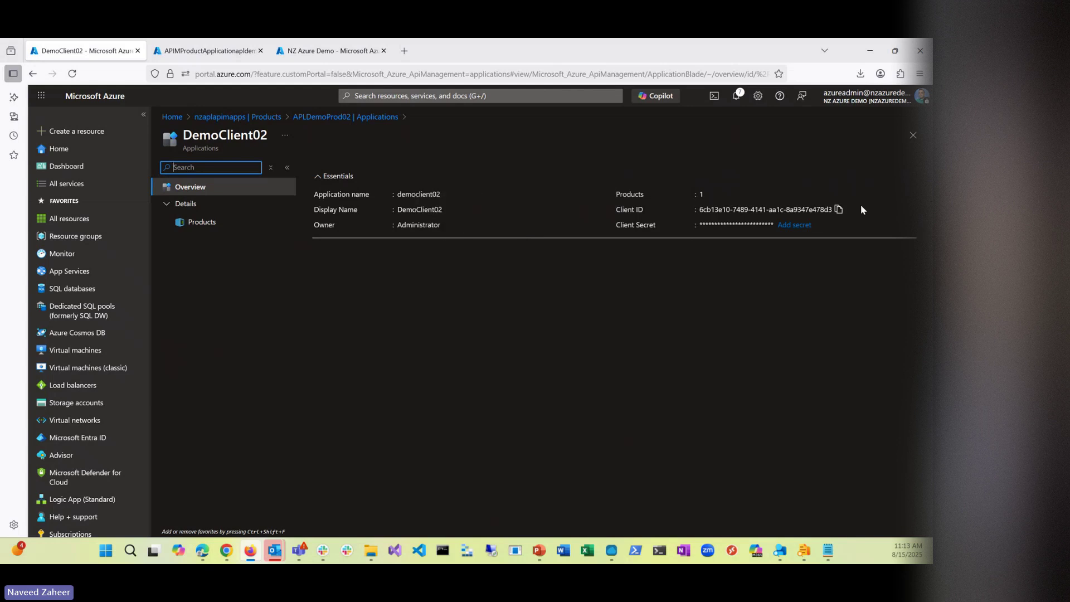
{"action": "left_click", "coordinate": [837, 210]}
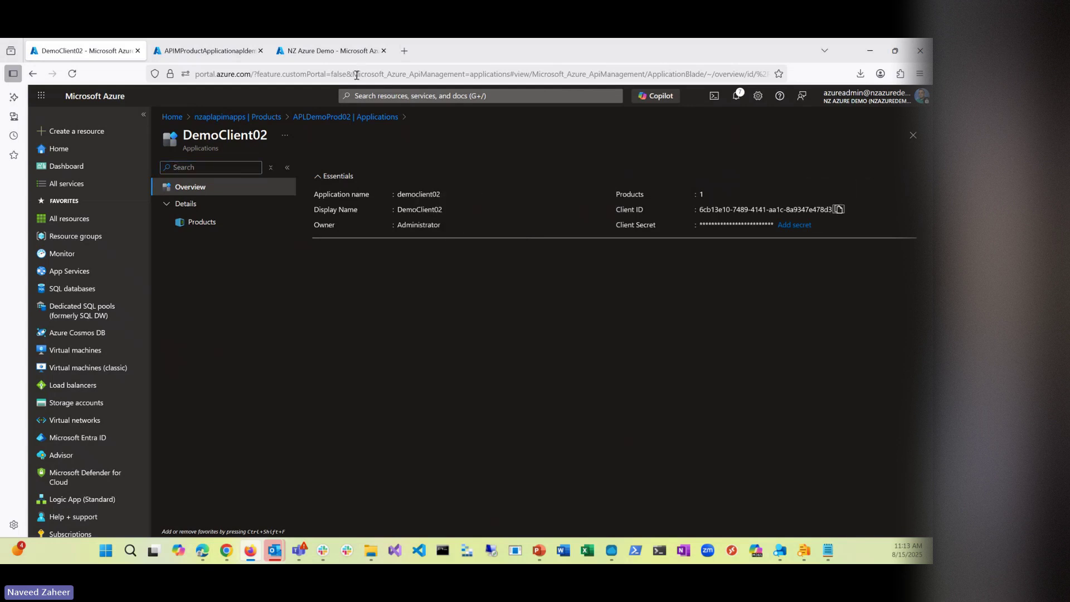
{"action": "left_click", "coordinate": [216, 52]}
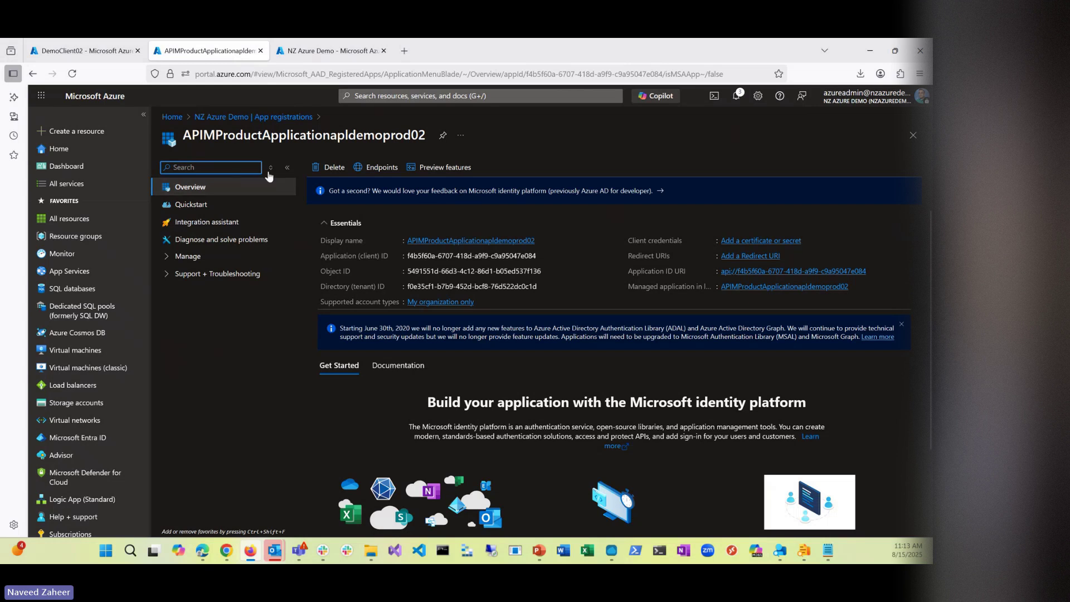
{"action": "left_click", "coordinate": [235, 121]}
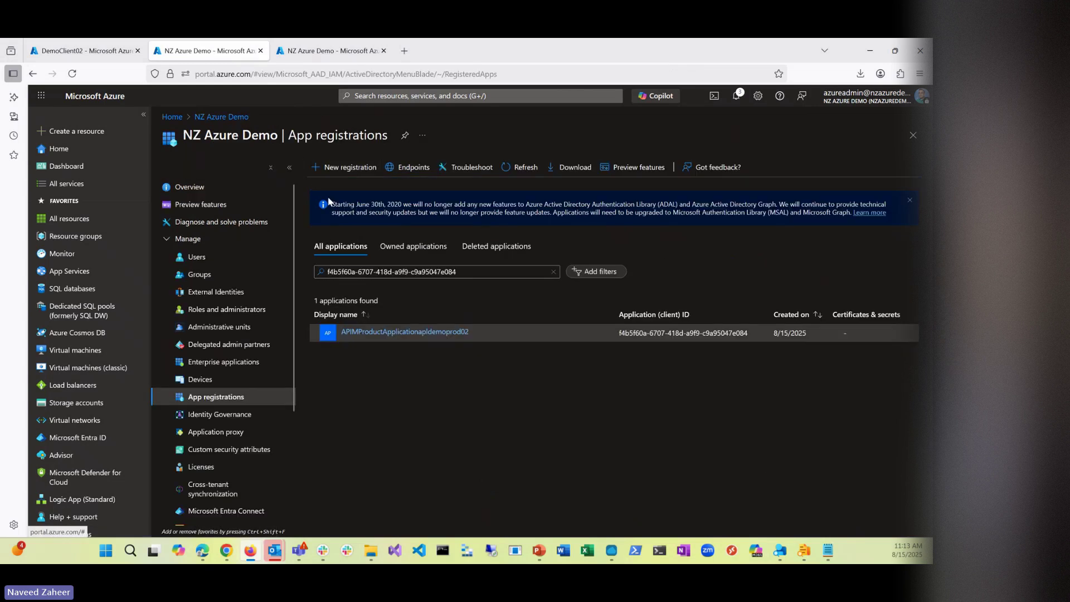
{"action": "key", "text": "ctrl+a"}
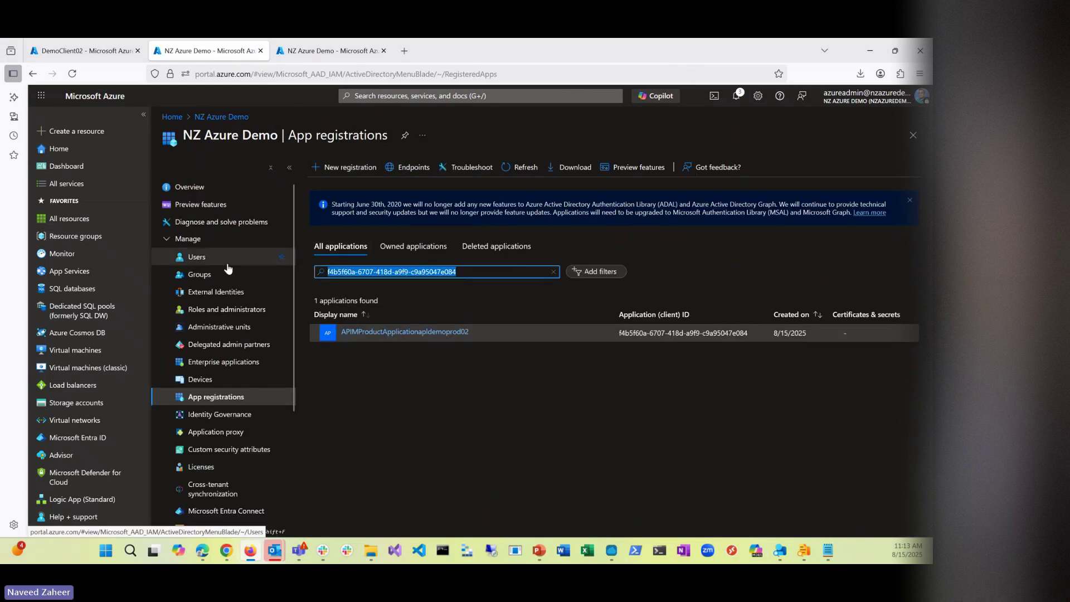
{"action": "key", "text": "ctrl+v"}
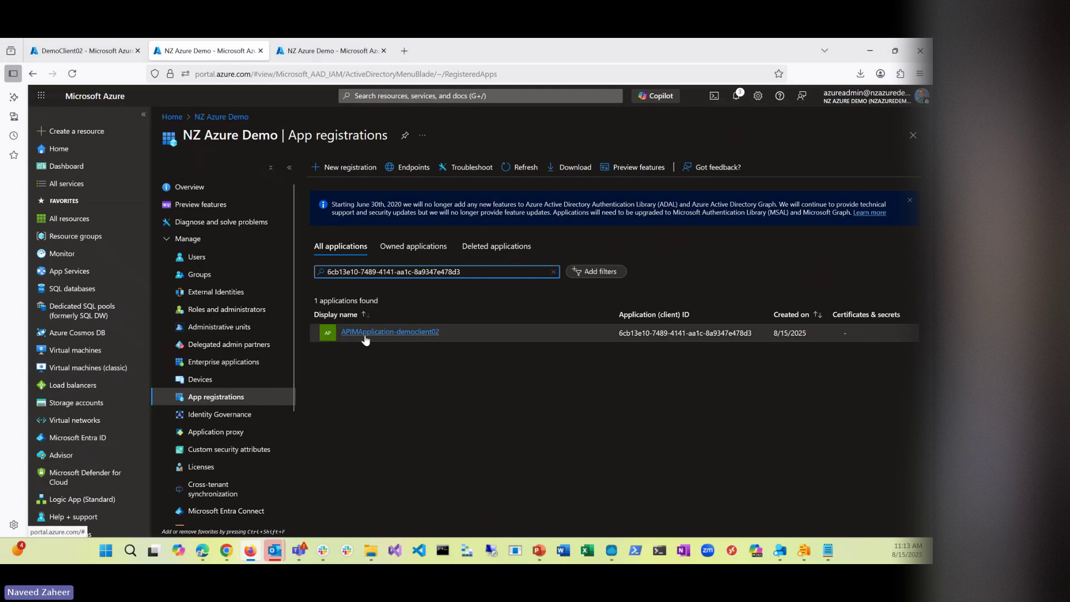
{"action": "left_click", "coordinate": [365, 334]}
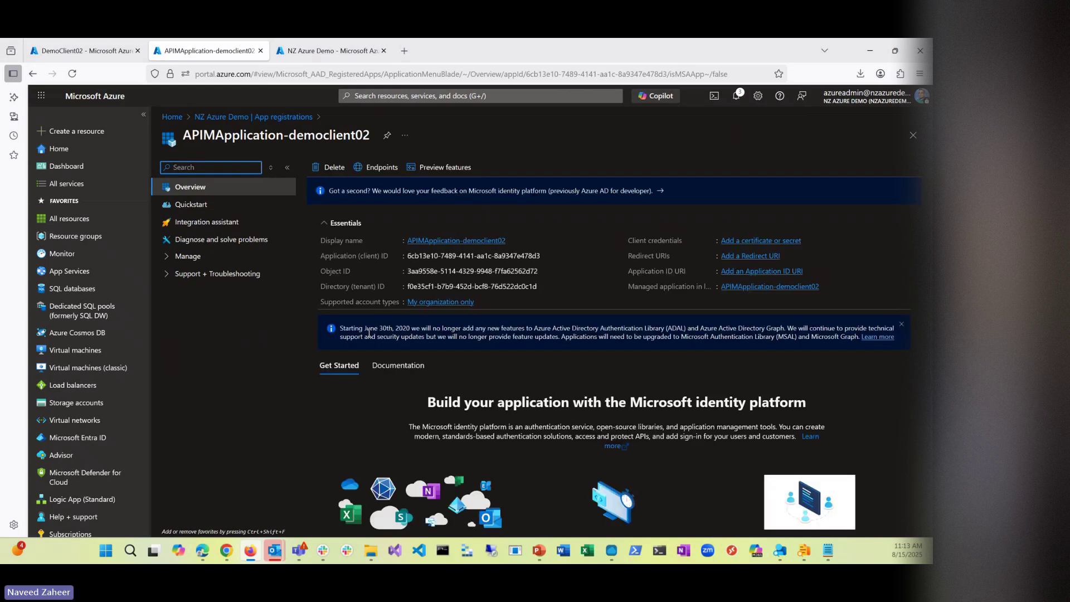
- Examine the API permissions of APIMApplication-democlient02, including the details of the Product.apldemoprod02.All permission
{"action": "left_click", "coordinate": [170, 258]}
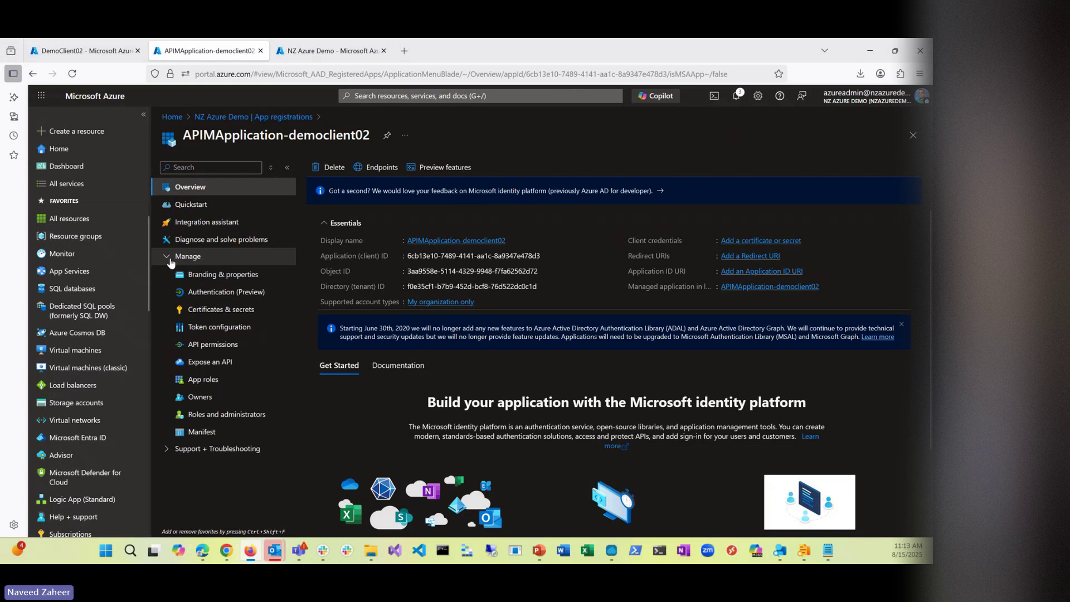
{"action": "left_click", "coordinate": [209, 346]}
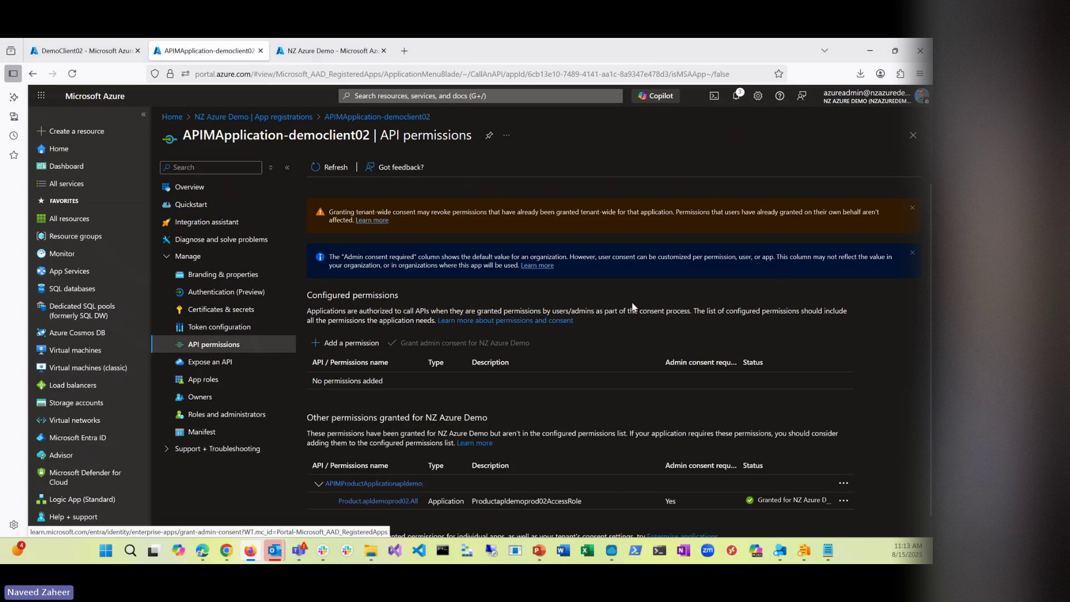
{"action": "scroll", "coordinate": [446, 391], "scroll_direction": "down", "scroll_amount": 1}
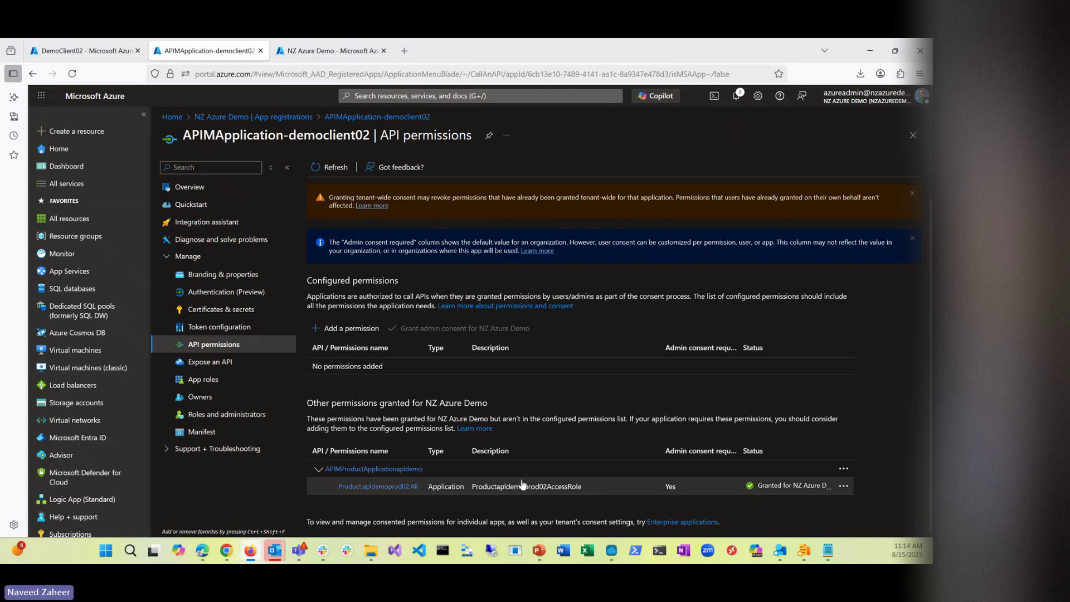
{"action": "left_click", "coordinate": [385, 488]}
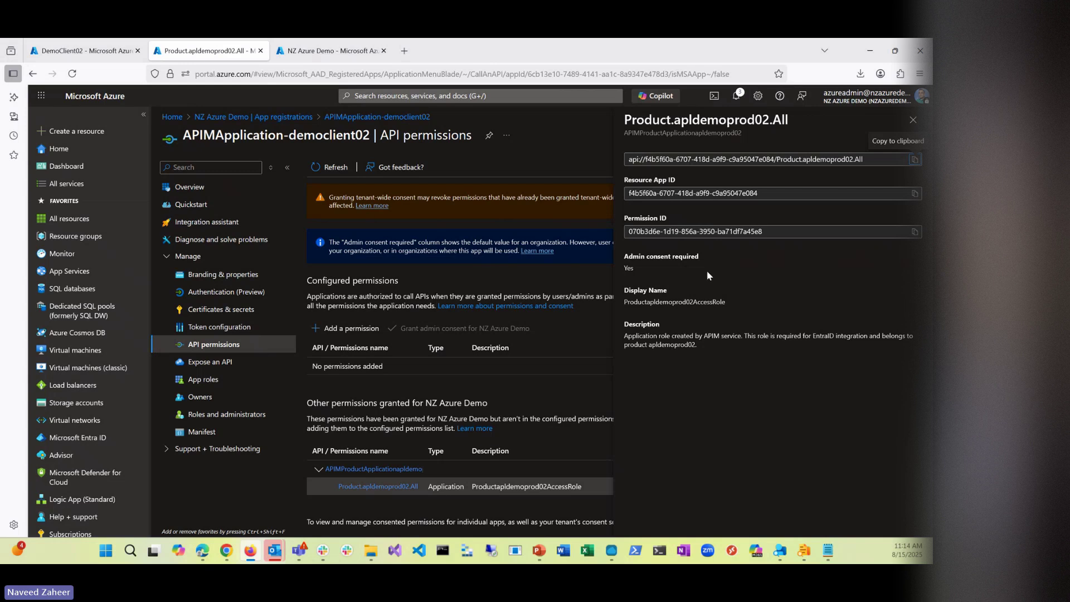
{"action": "left_click", "coordinate": [913, 120]}
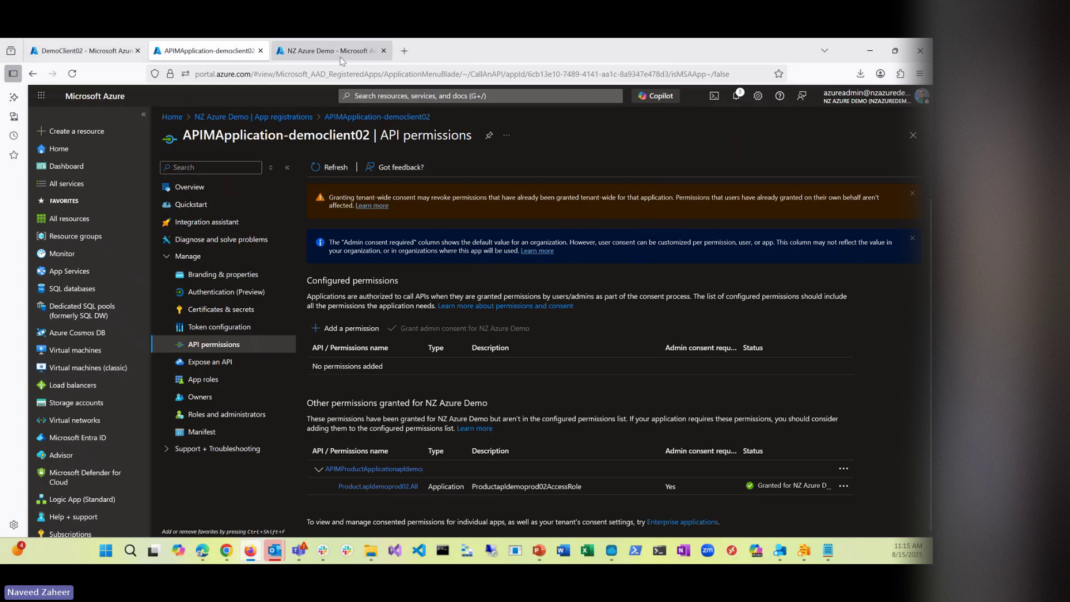
- Generate a new client secret for the DemoClient02 application and switch to the notes in Notepad
{"action": "left_click", "coordinate": [110, 58]}
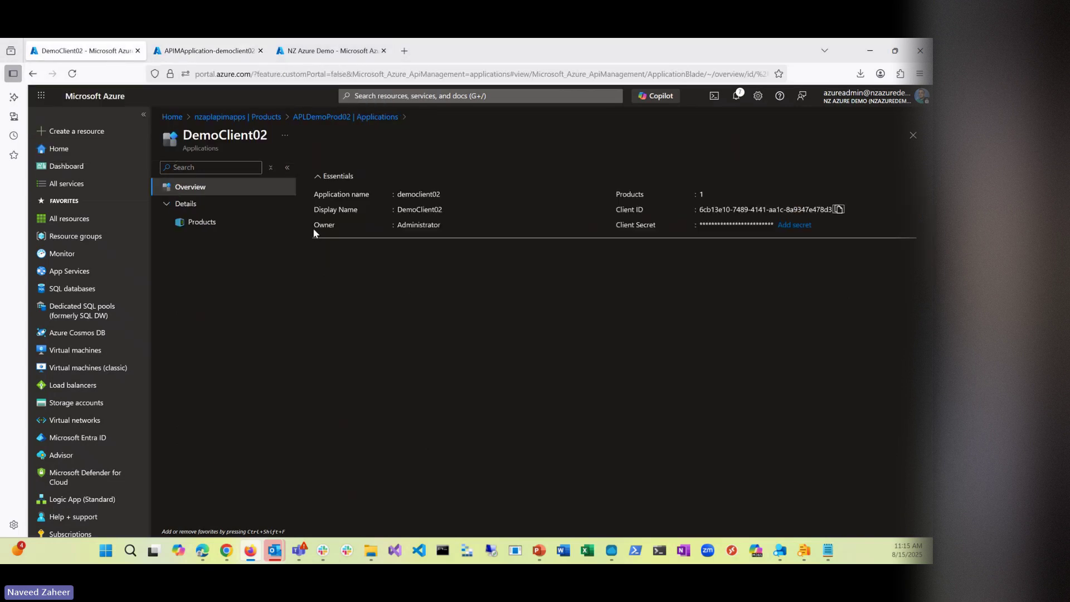
{"action": "left_click", "coordinate": [791, 225]}
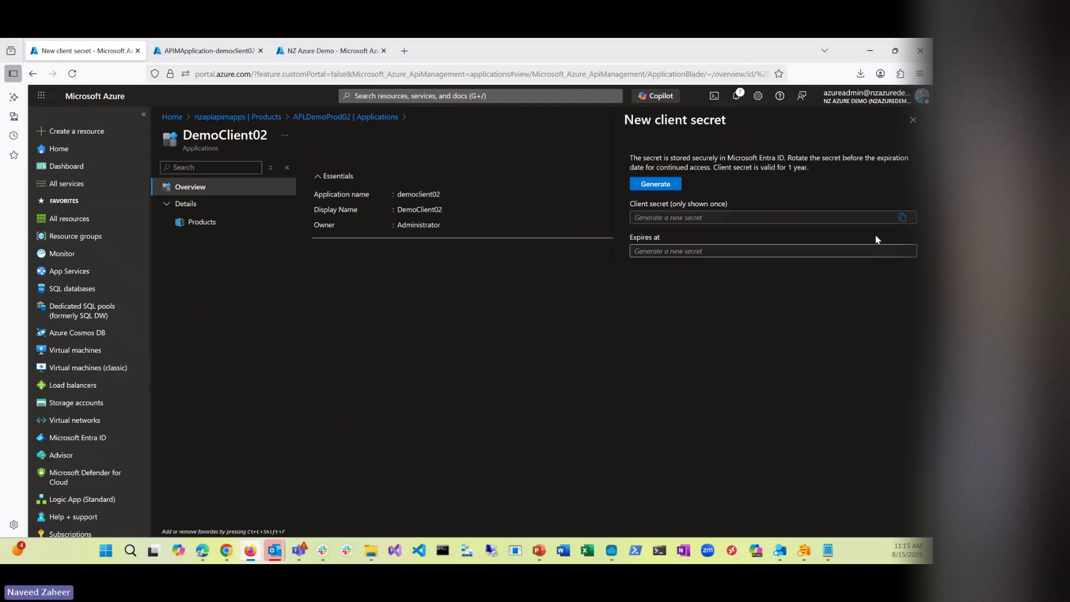
{"action": "left_click", "coordinate": [663, 185]}
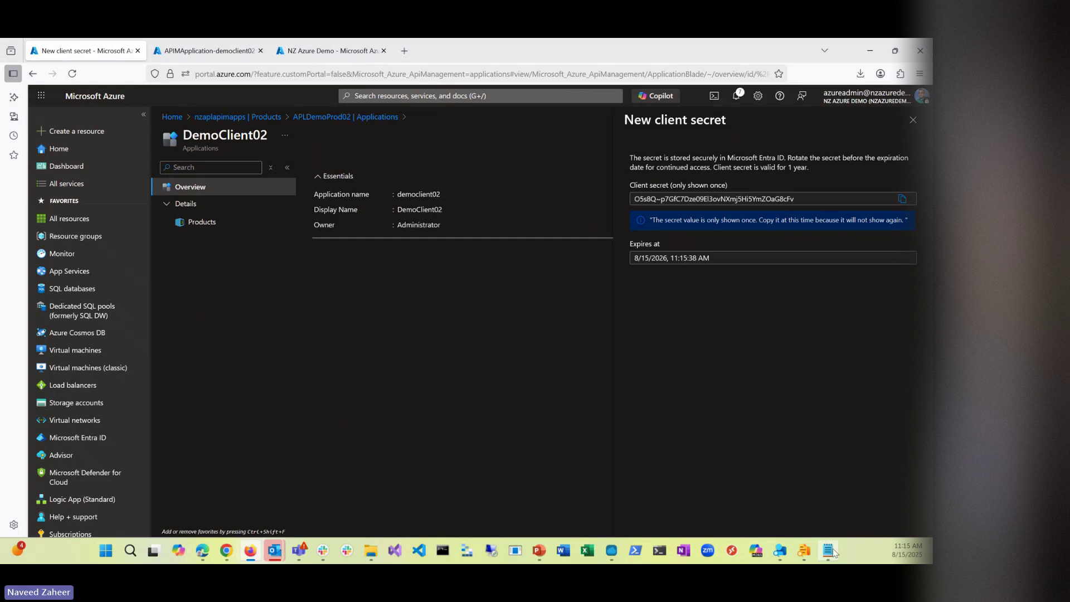
{"action": "mouse_move", "coordinate": [835, 553]}
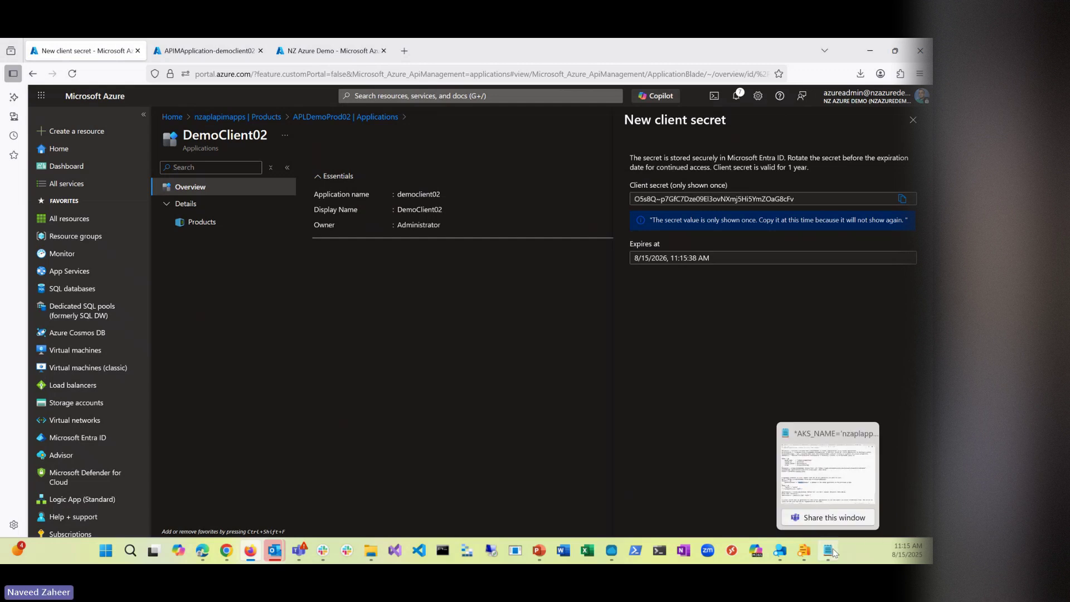
{"action": "left_click", "coordinate": [829, 551]}
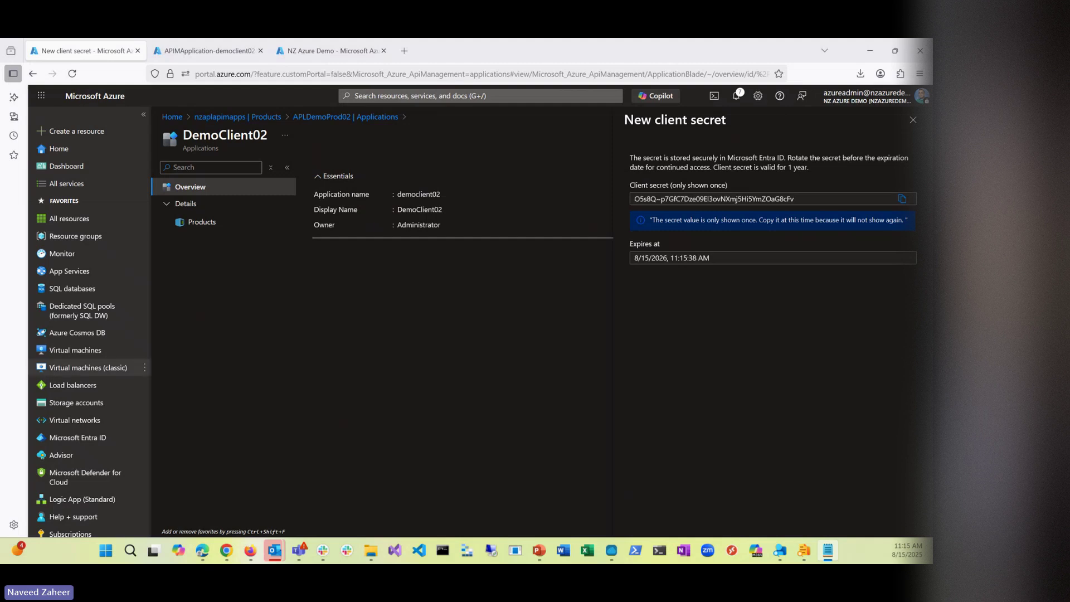
{"action": "left_click", "coordinate": [416, 168]}
{"action": "left_click", "coordinate": [416, 168]}
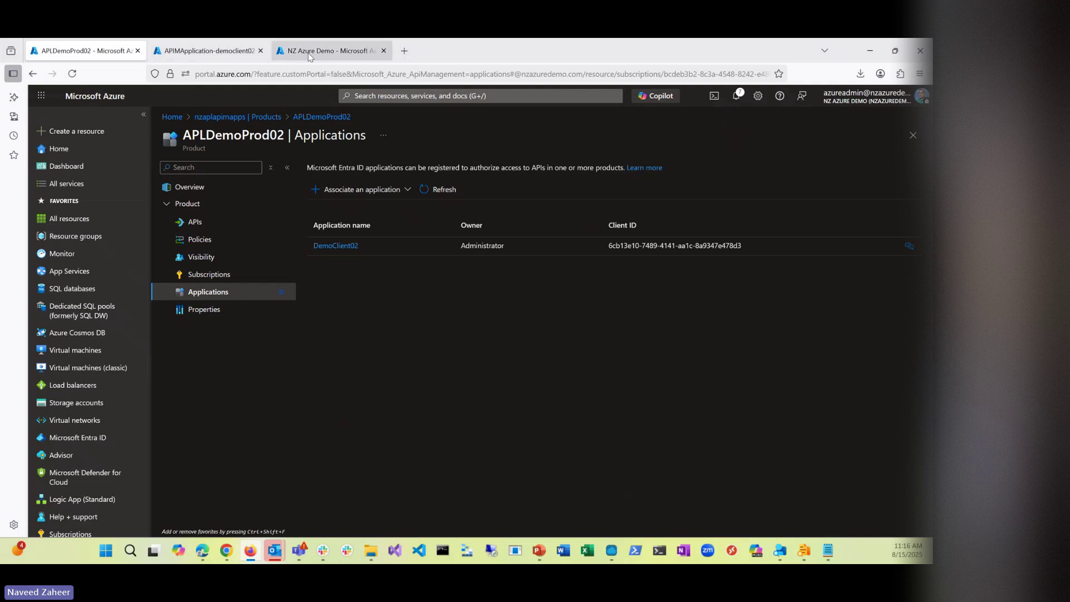
- Reopen DemoClient02 from the product's applications, copy its client ID and client secret fields, and return to Notepad
{"action": "left_click", "coordinate": [329, 50]}
{"action": "left_click", "coordinate": [384, 369]}
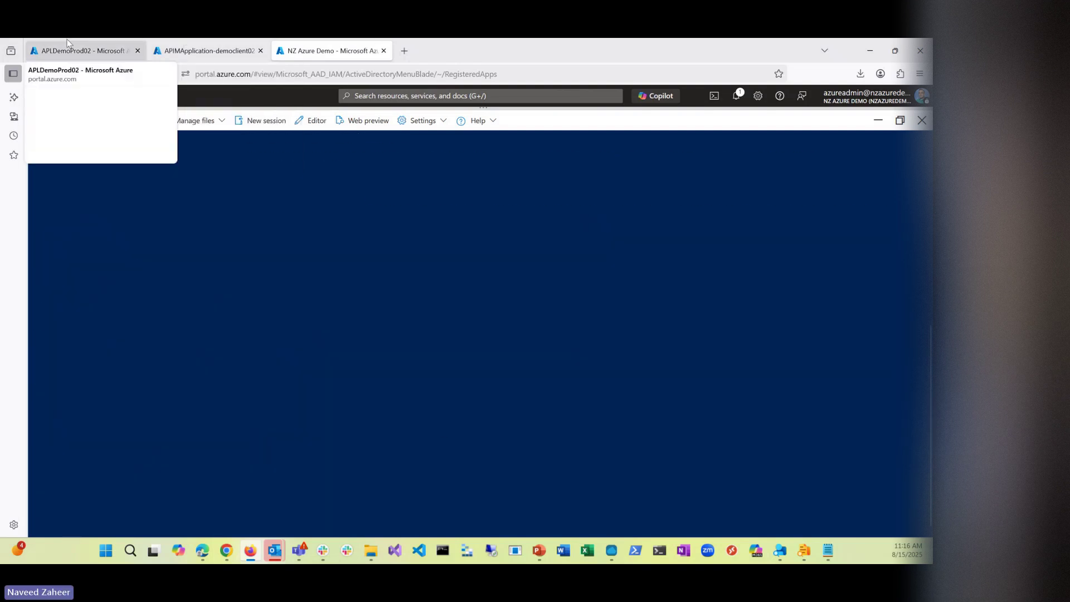
{"action": "left_click", "coordinate": [171, 52]}
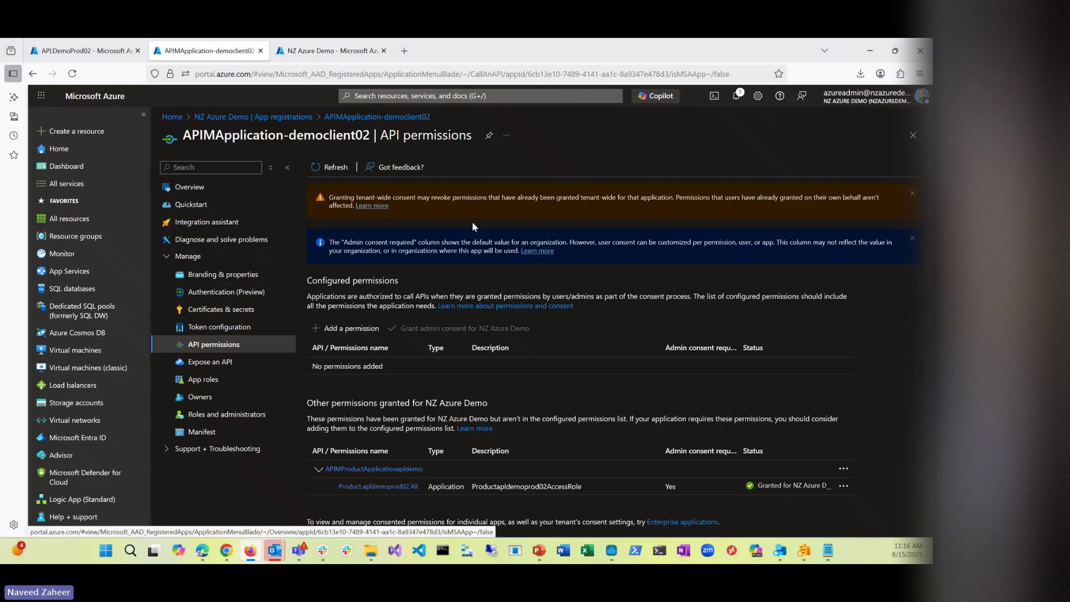
{"action": "left_click", "coordinate": [92, 50]}
{"action": "left_click", "coordinate": [337, 247]}
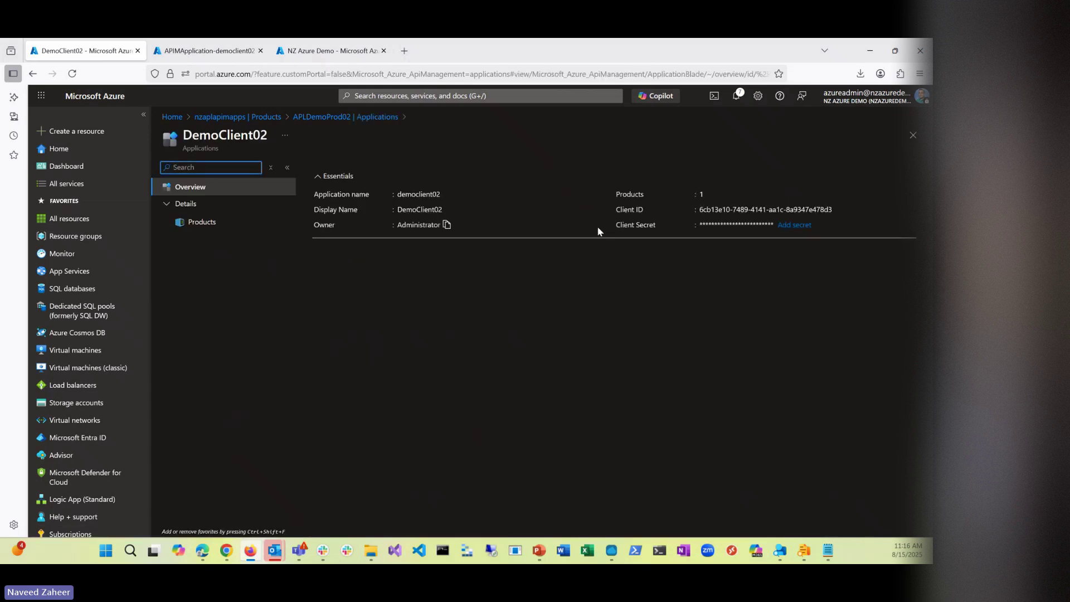
{"action": "left_click", "coordinate": [840, 210]}
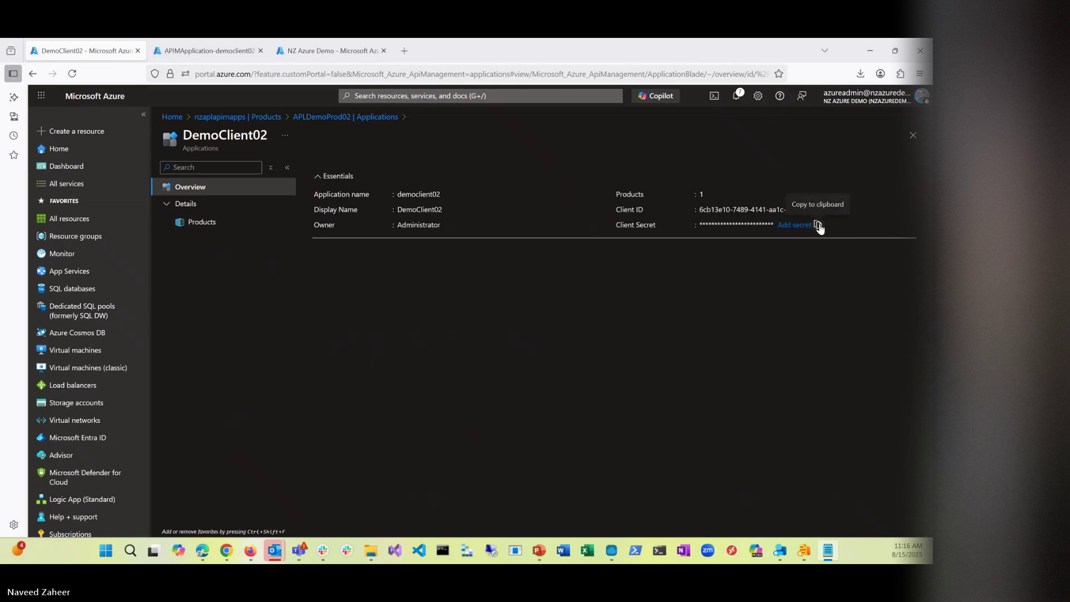
{"action": "left_click", "coordinate": [818, 225]}
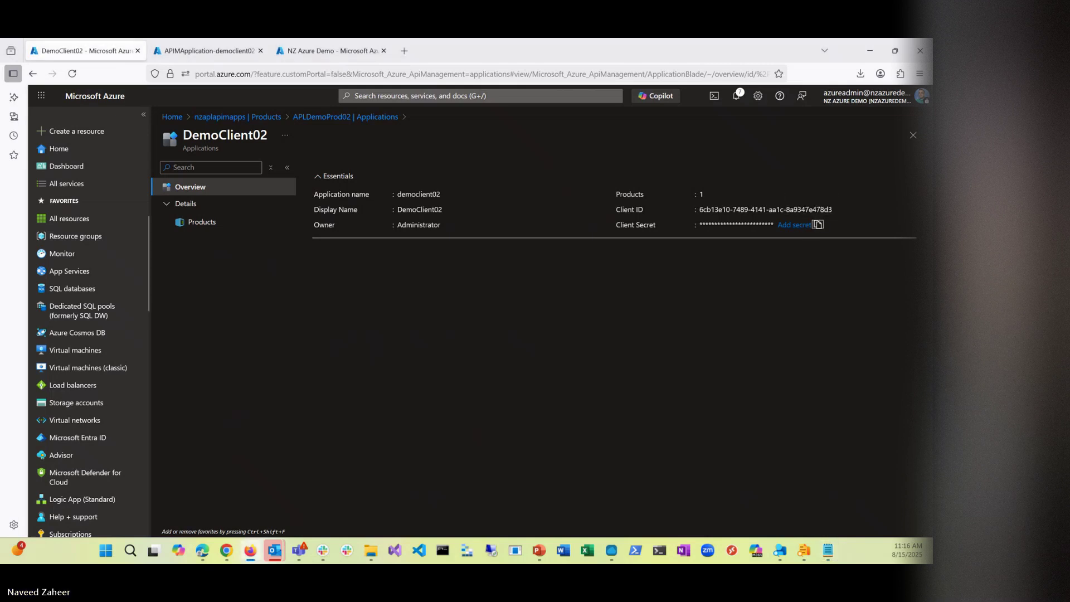
{"action": "left_click", "coordinate": [828, 550]}
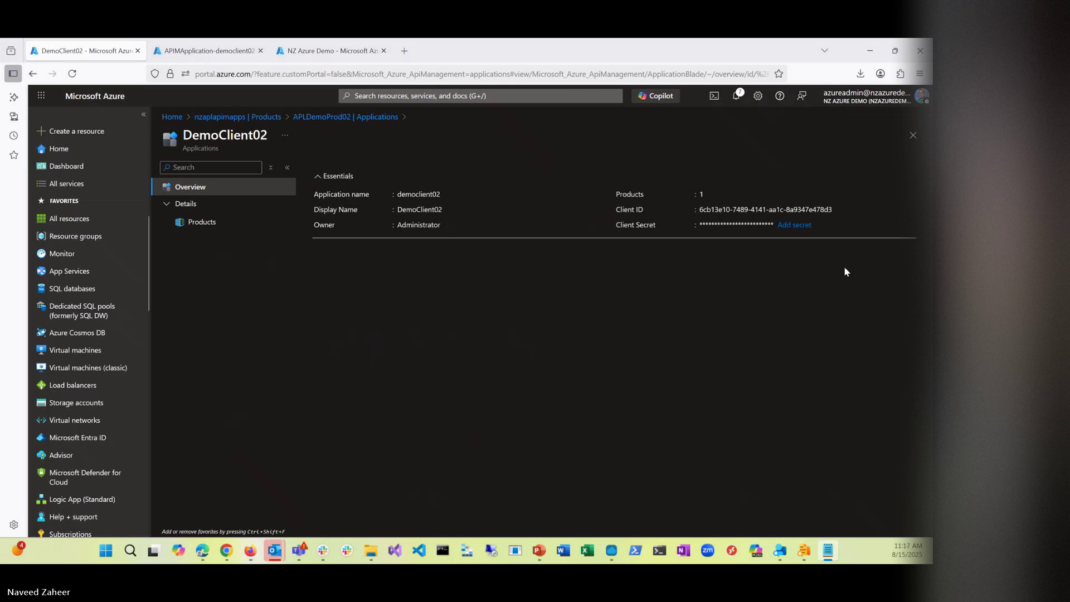
- Generate another client secret for DemoClient02 and close the secret pane
{"action": "left_click", "coordinate": [795, 225]}
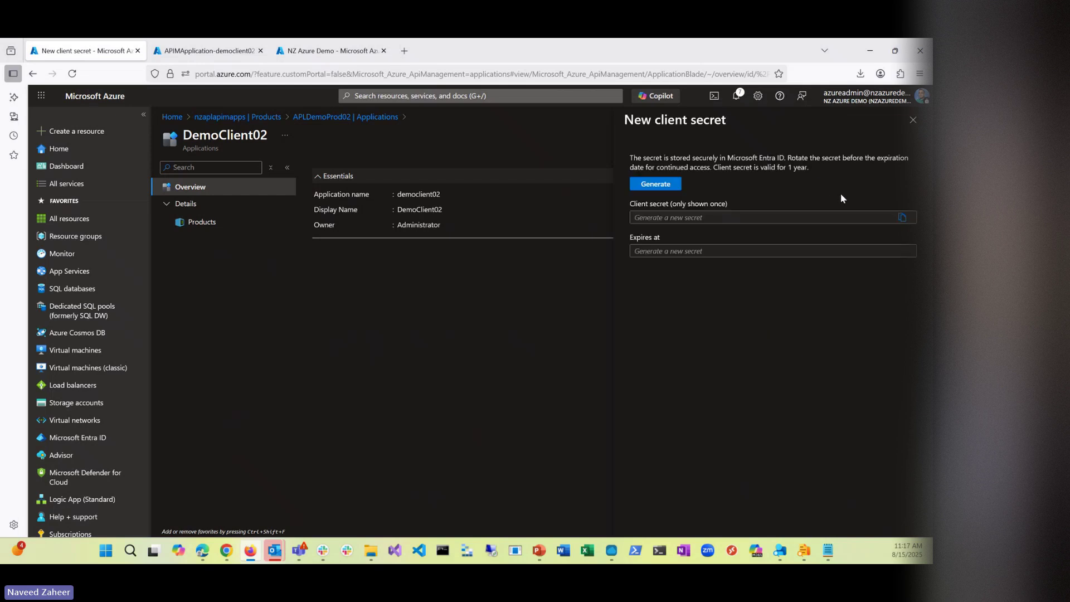
{"action": "left_click", "coordinate": [666, 186]}
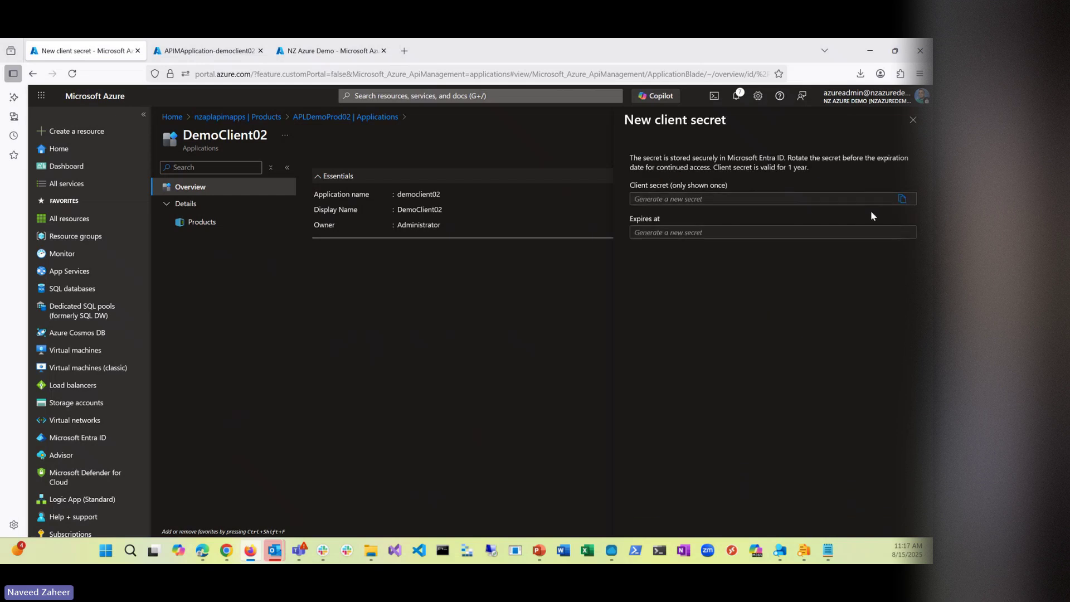
{"action": "left_click", "coordinate": [913, 121]}
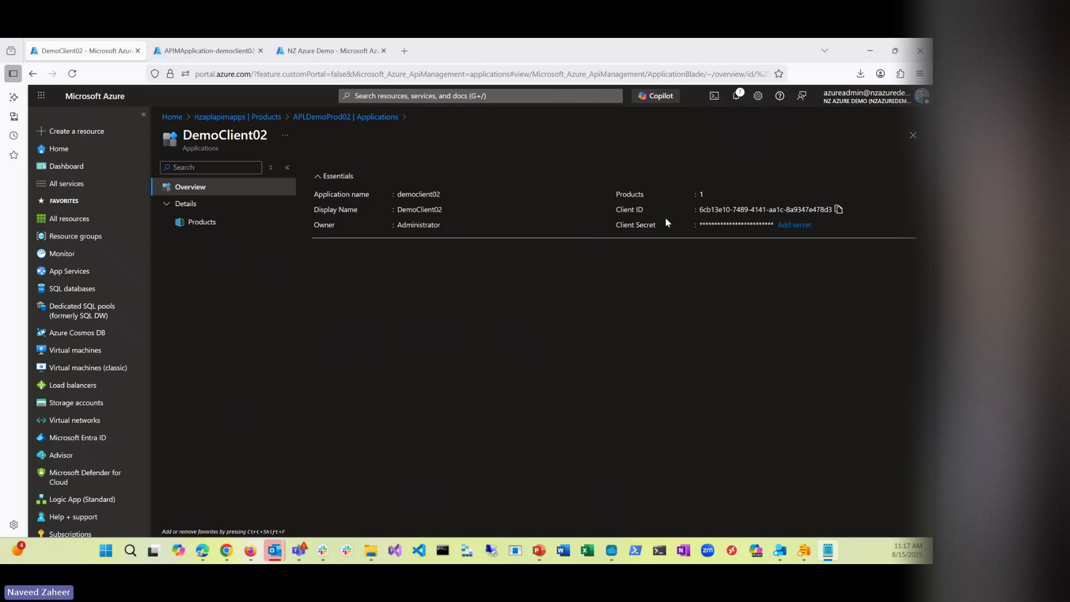
- Select the audience value in the APLDemoProd02 product's properties and switch to Notepad with it
{"action": "left_click", "coordinate": [328, 118]}
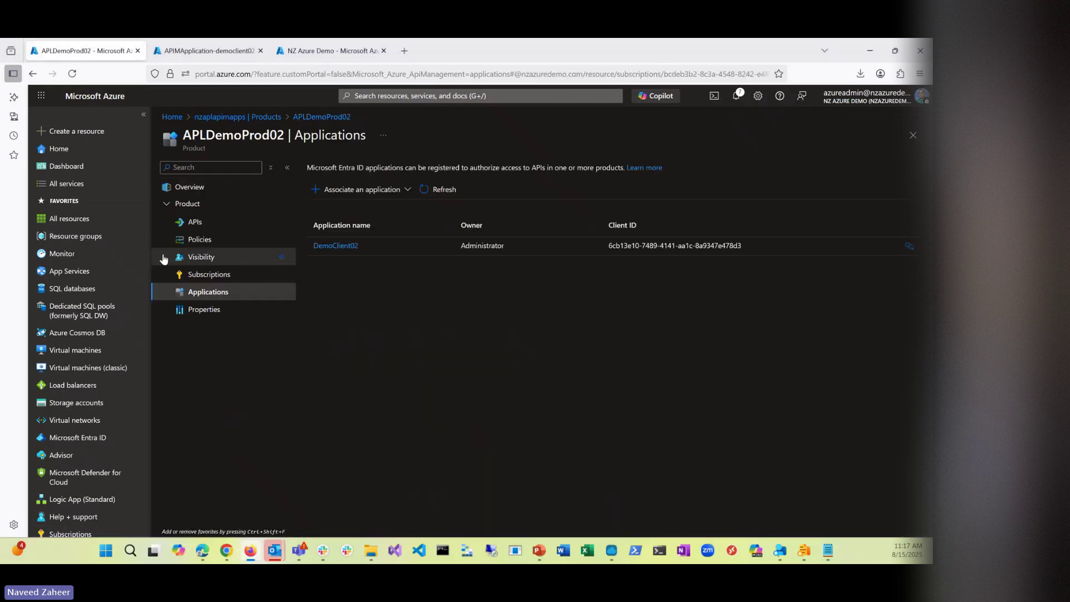
{"action": "left_click", "coordinate": [190, 188]}
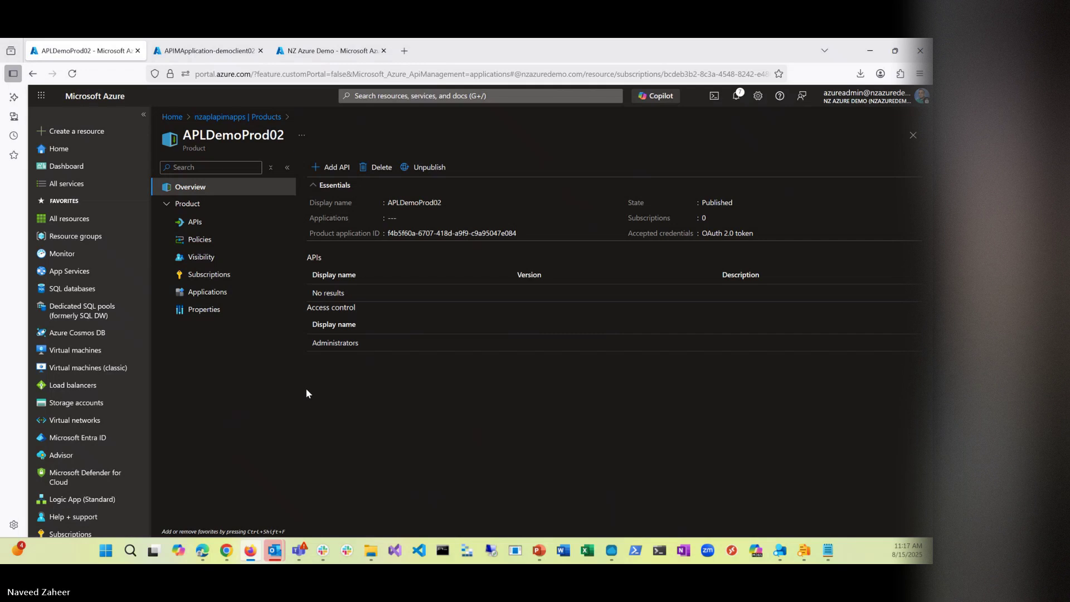
{"action": "left_click", "coordinate": [196, 312]}
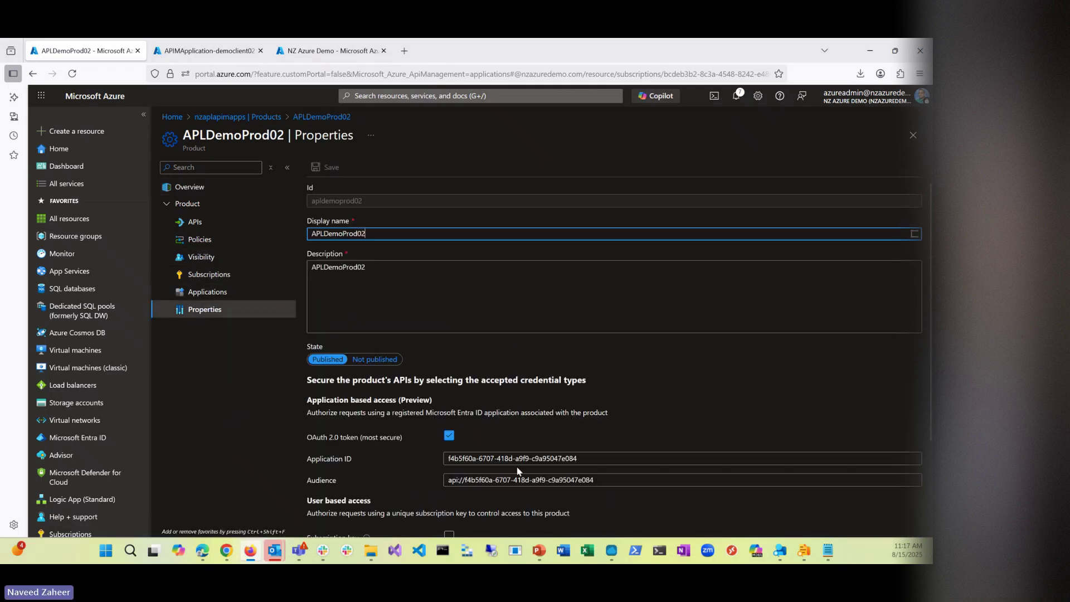
{"action": "left_click_drag", "start_coordinate": [601, 480], "coordinate": [425, 479]}
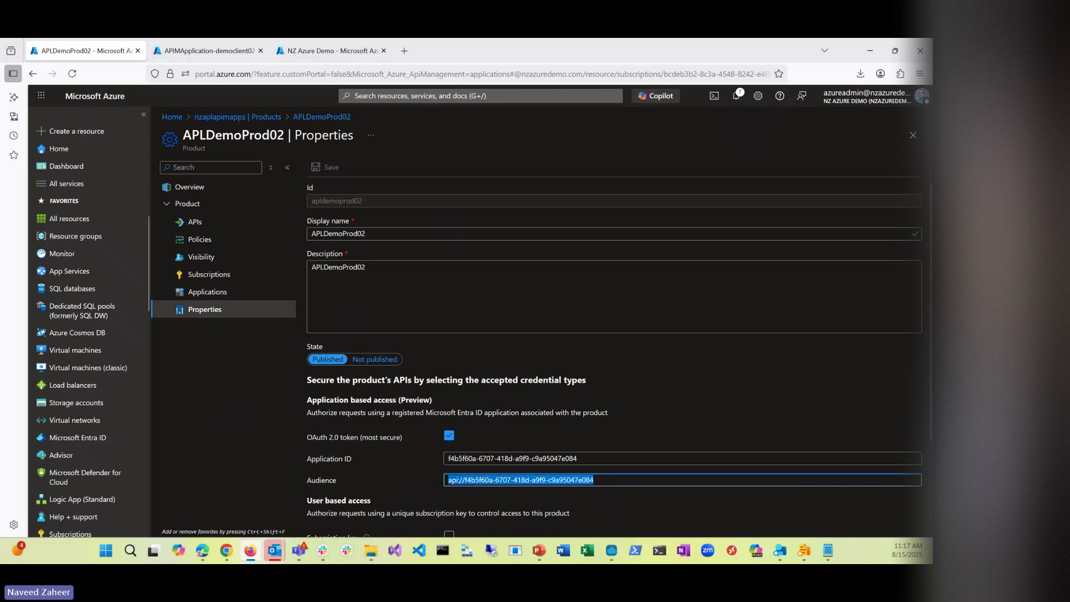
{"action": "key", "text": "alt+Tab"}
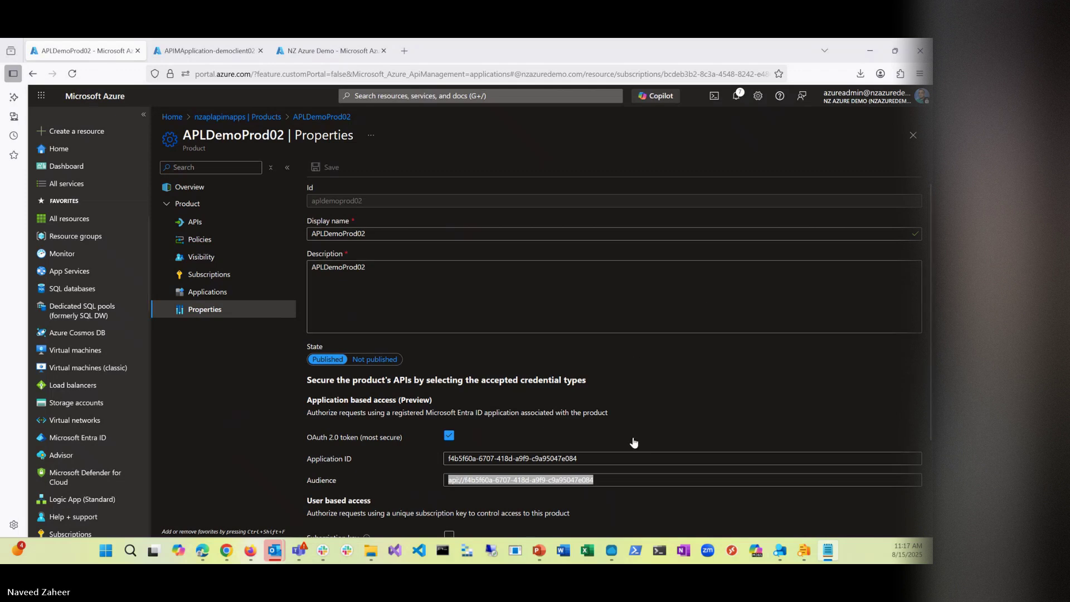
- Run the token-request script from the notes in Cloud Shell, entering the client ID, client secret, audience scope and tenant ID
{"action": "left_click", "coordinate": [324, 60]}
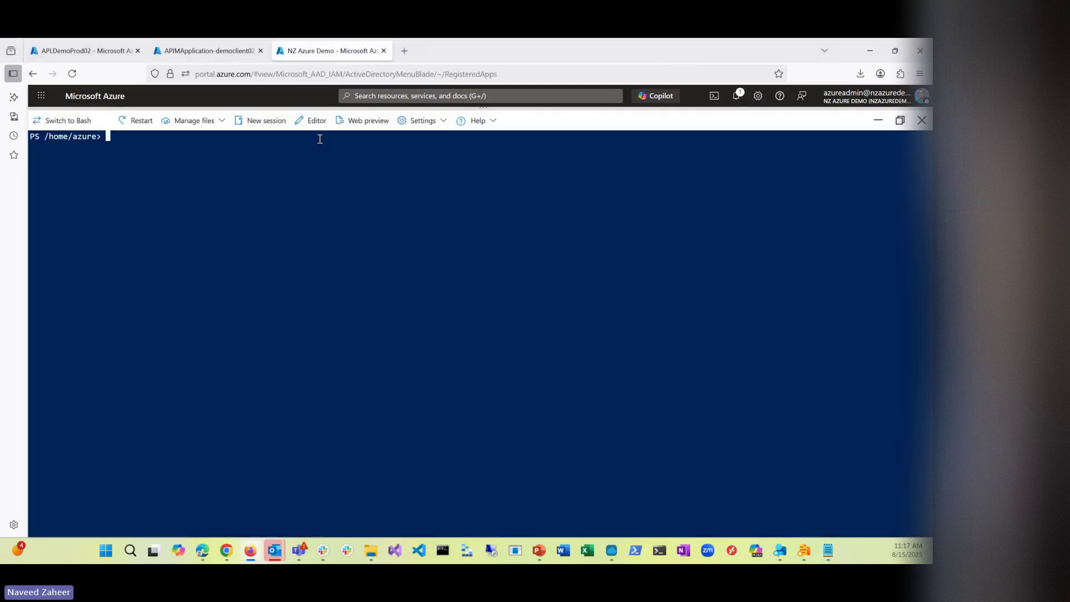
{"action": "right_click", "coordinate": [249, 171]}
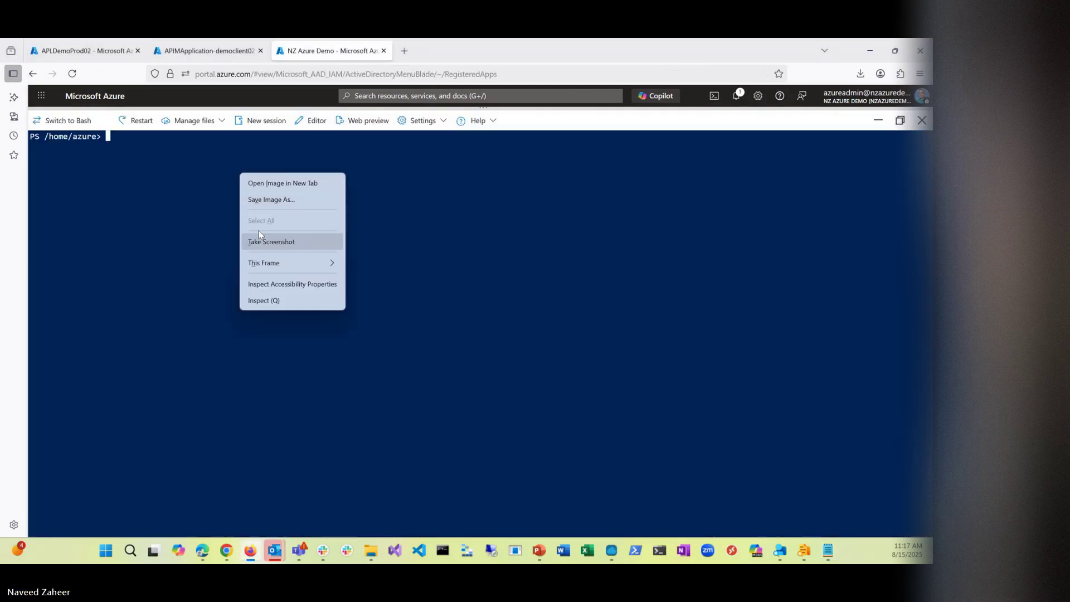
{"action": "left_click", "coordinate": [193, 224]}
{"action": "right_click", "coordinate": [192, 224]}
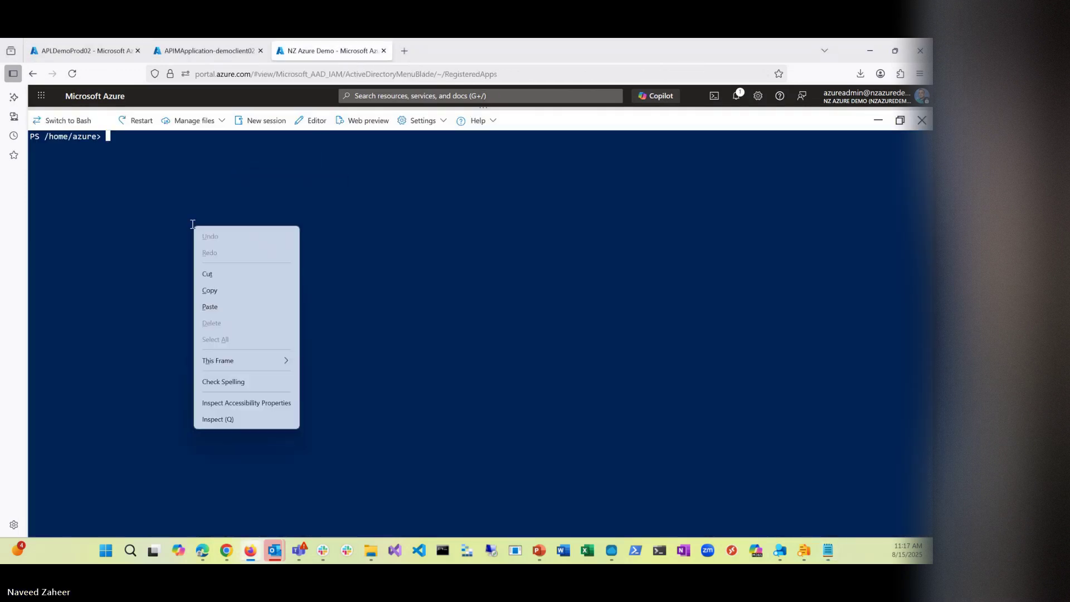
{"action": "left_click", "coordinate": [222, 308]}
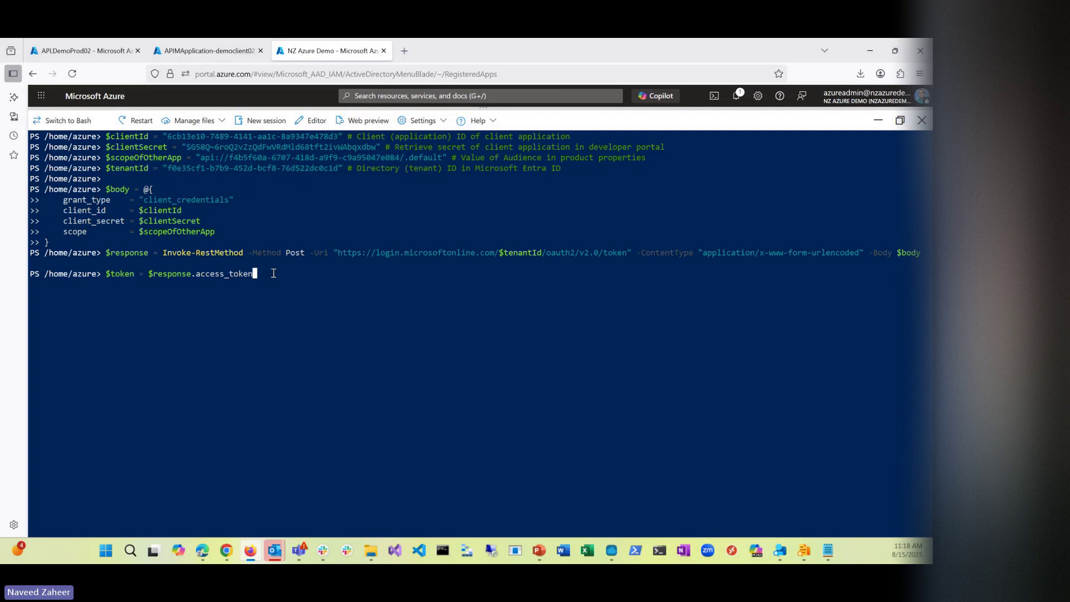
{"action": "key", "text": "Return"}
- Print the access token in Cloud Shell with echo $token
{"action": "type", "text": "echo "}
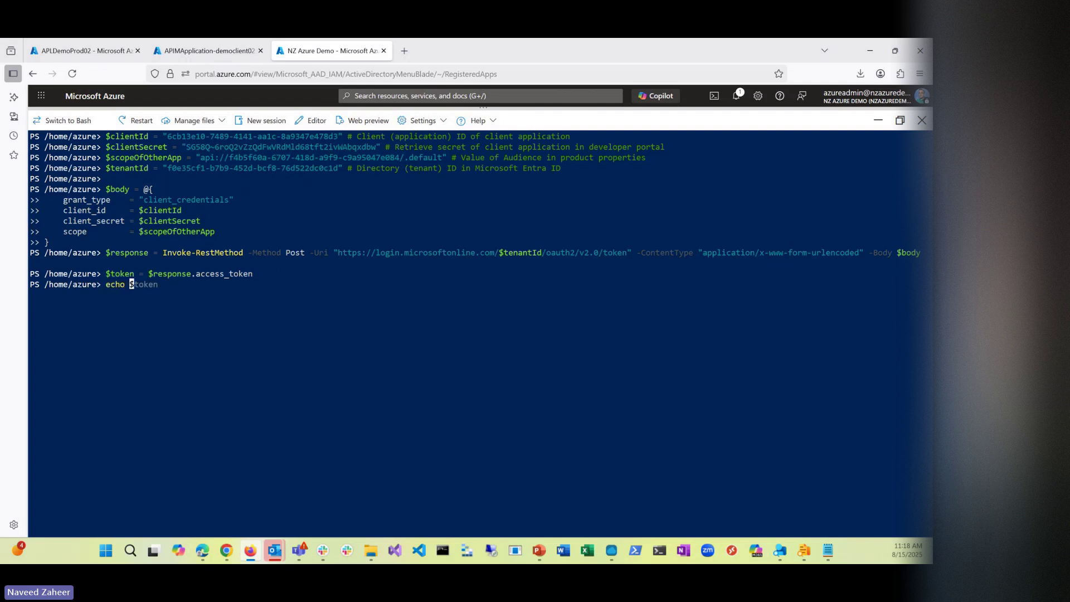
{"action": "type", "text": "$token"}
{"action": "key", "text": "Return"}
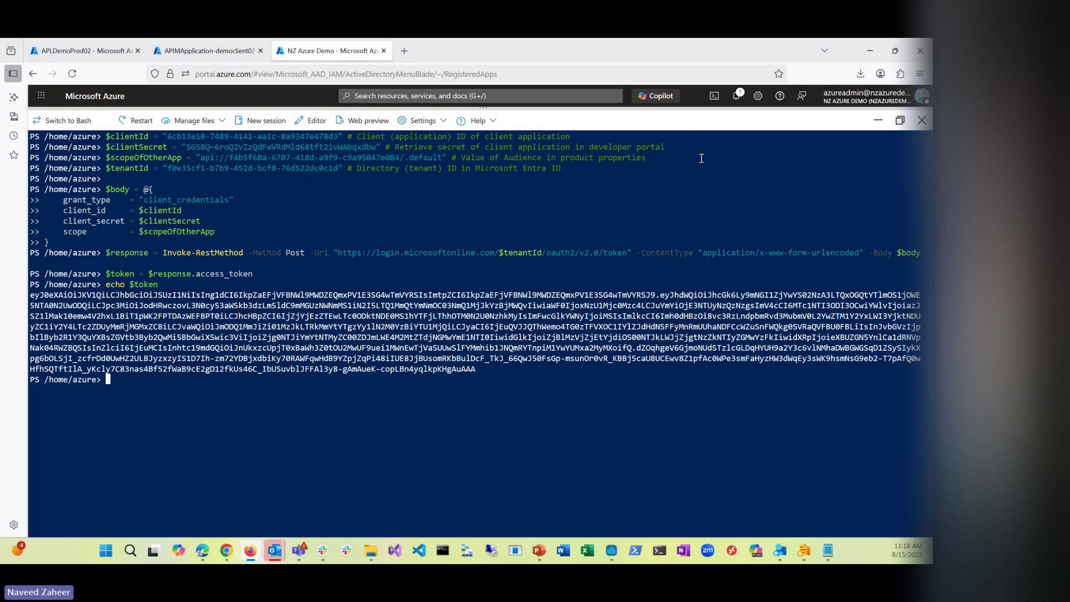
- Switch to Advanced REST Client and replace the todoitems request's Authorization header with a new one whose value starts with Bearer
{"action": "left_click", "coordinate": [613, 556]}
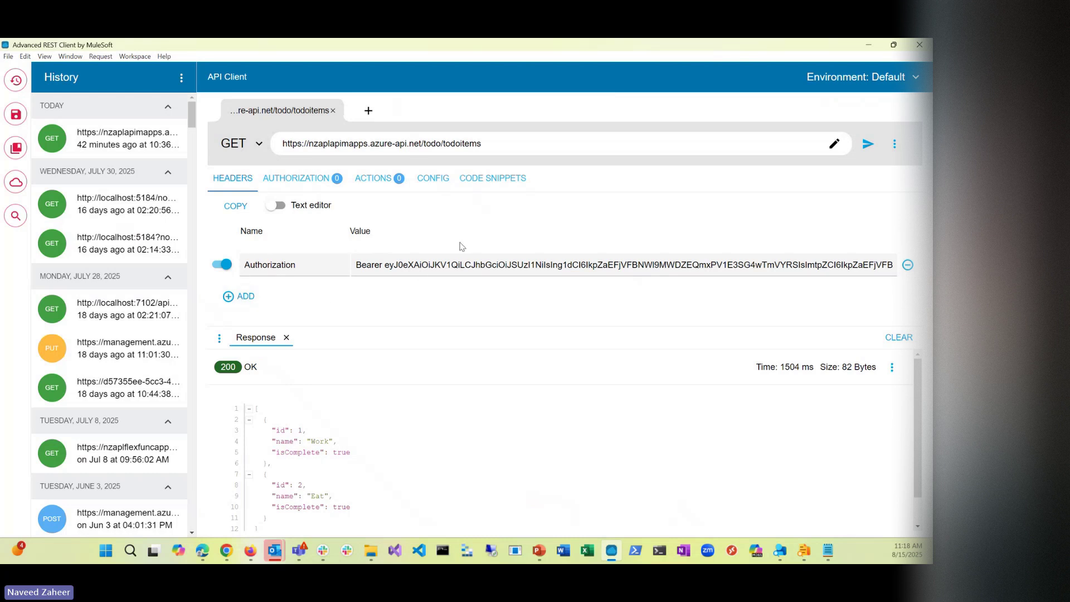
{"action": "left_click", "coordinate": [907, 265]}
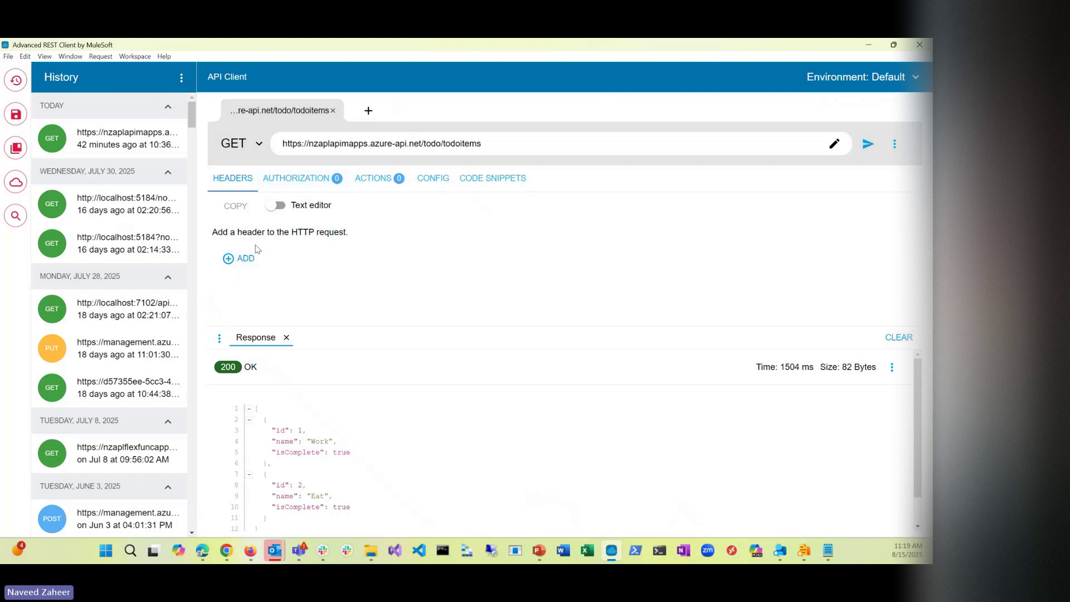
{"action": "left_click", "coordinate": [298, 179]}
{"action": "left_click", "coordinate": [245, 183]}
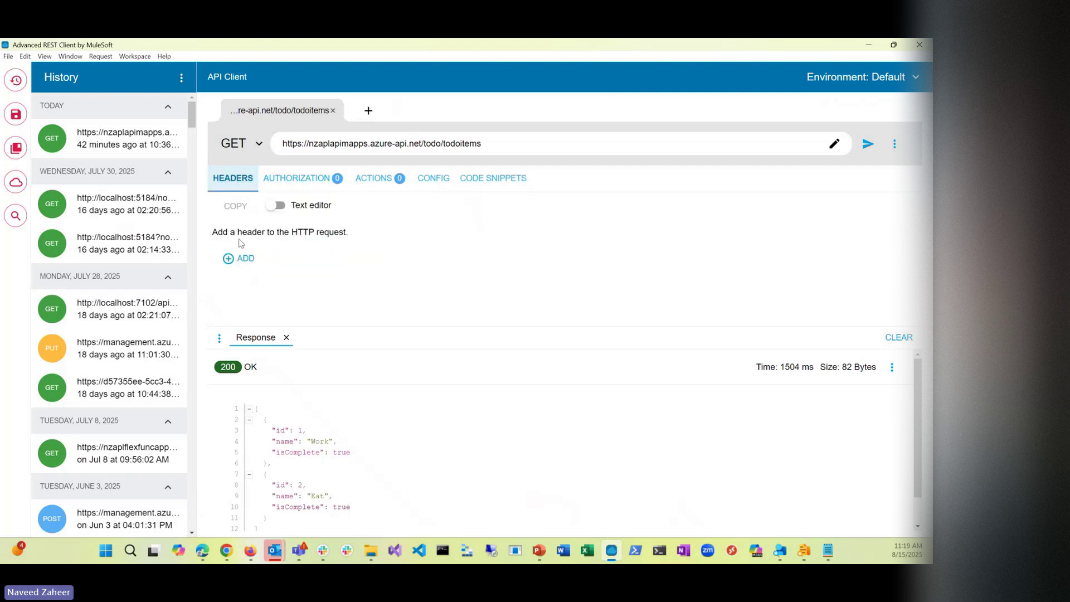
{"action": "left_click", "coordinate": [240, 257]}
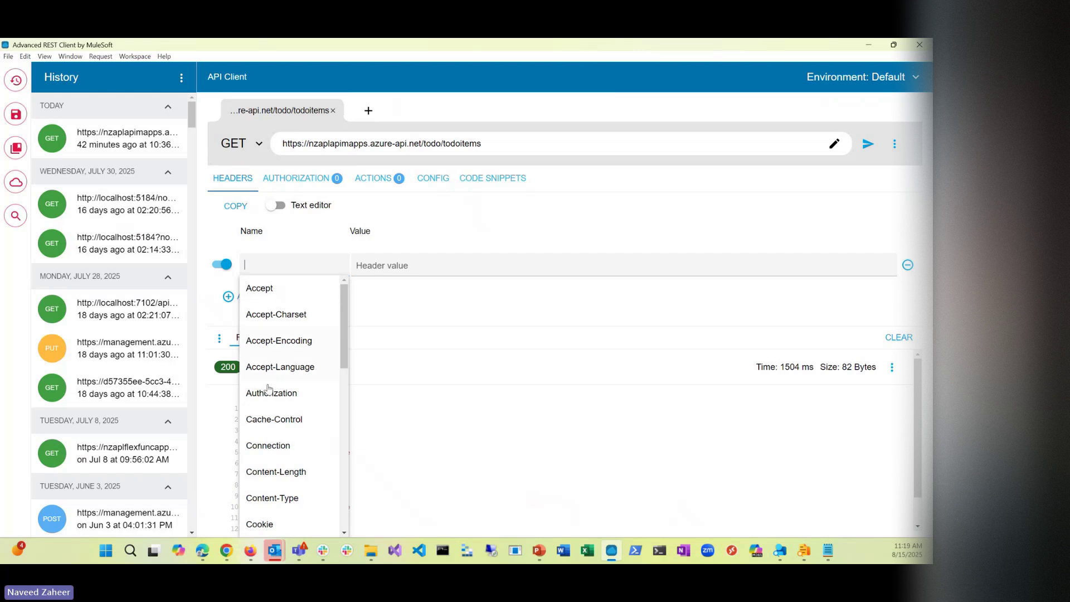
{"action": "left_click", "coordinate": [272, 397]}
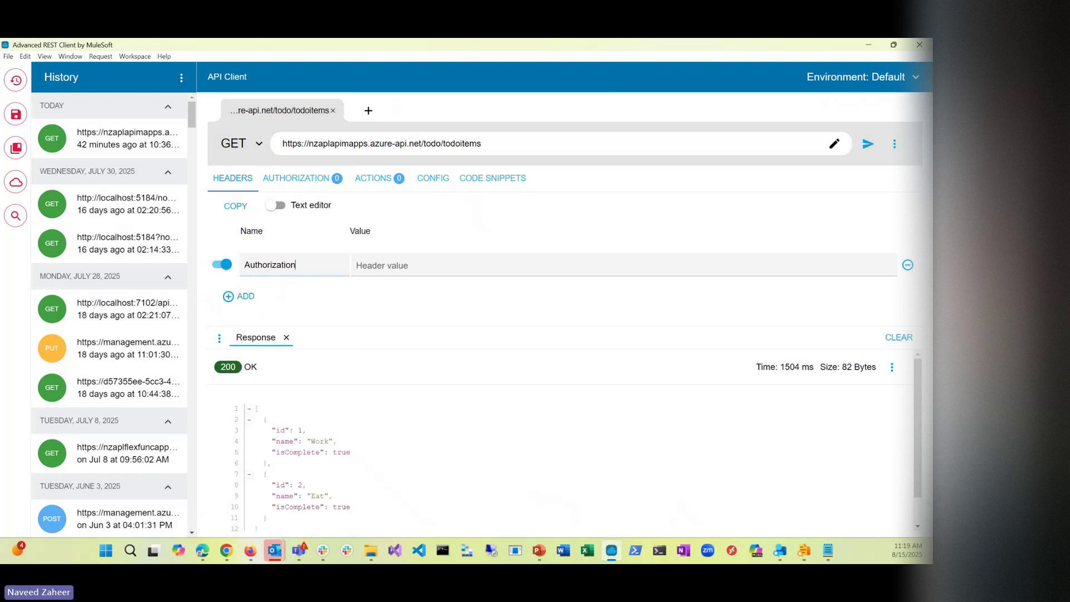
{"action": "key", "text": "alt+Tab"}
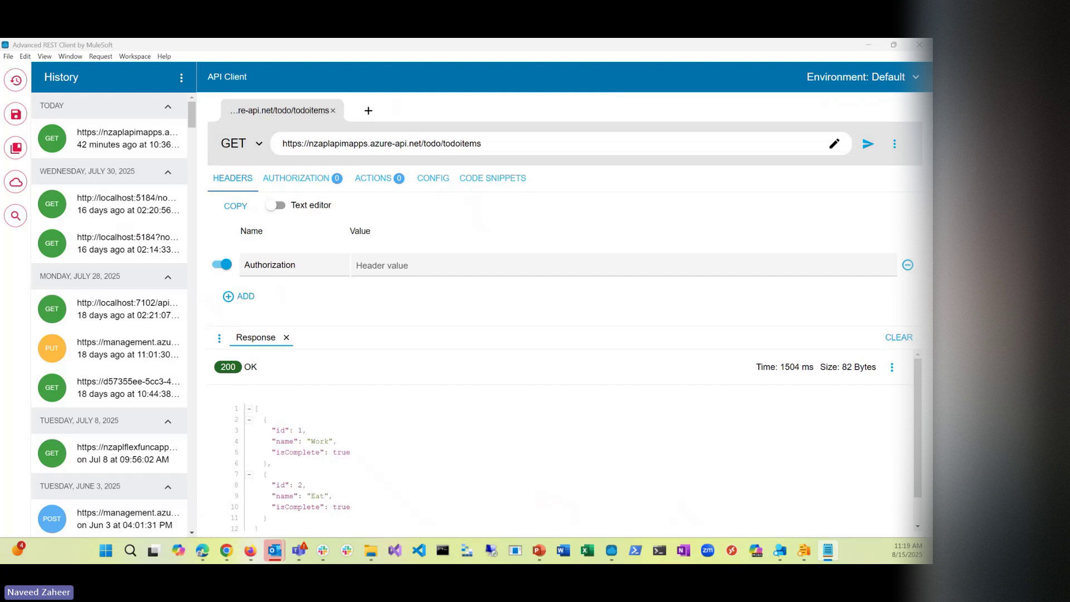
{"action": "left_click", "coordinate": [438, 263]}
{"action": "type", "text": "Bearer"}
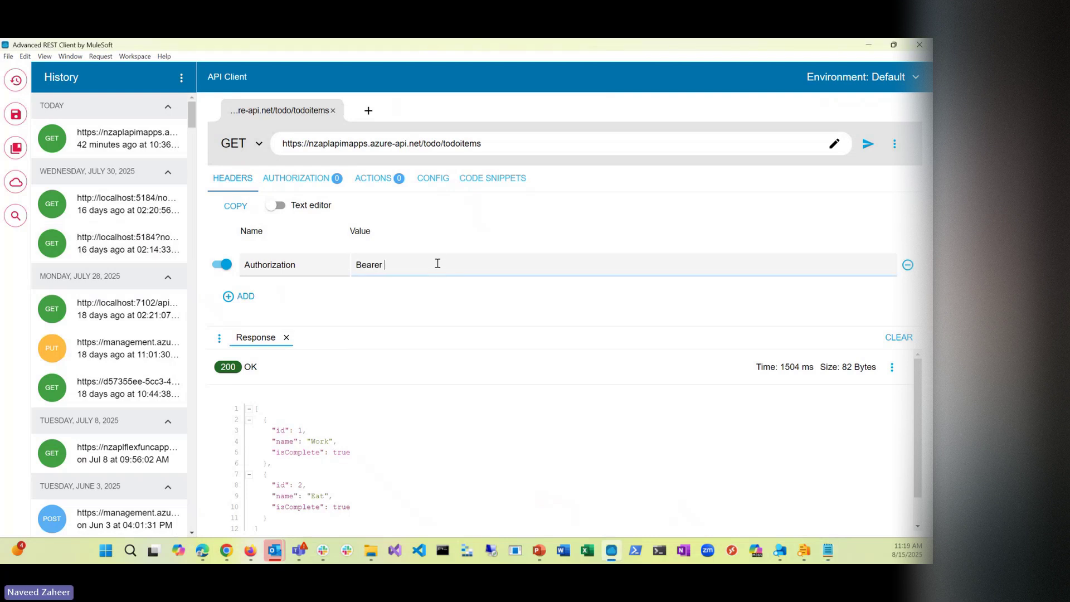
- Copy the full access token from the Cloud Shell output and paste it after Bearer in the Authorization header in Advanced REST Client
{"action": "left_click", "coordinate": [249, 552]}
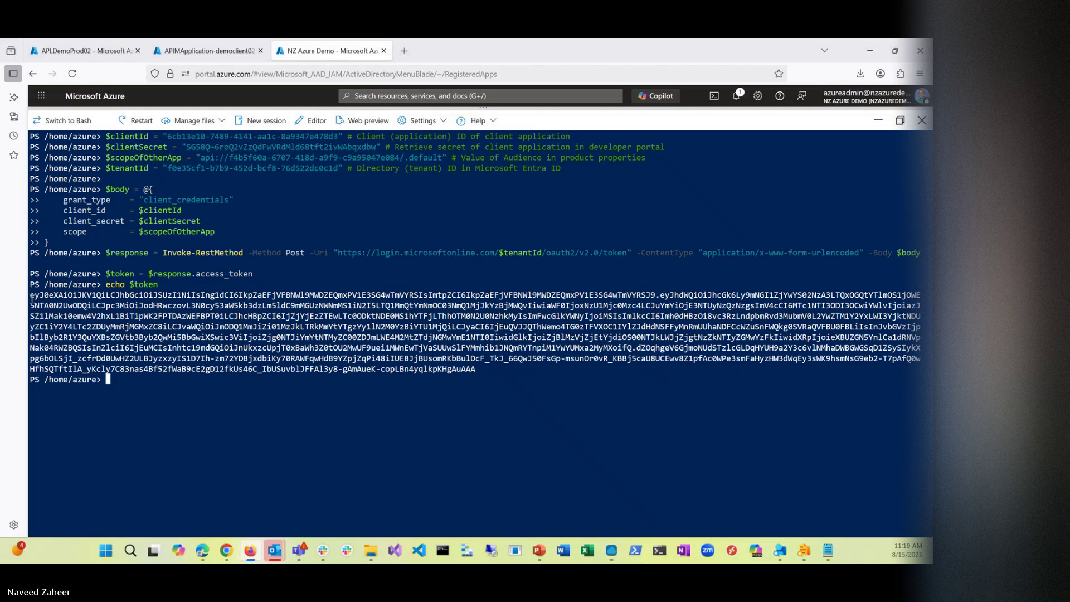
{"action": "left_click_drag", "start_coordinate": [32, 298], "coordinate": [478, 371]}
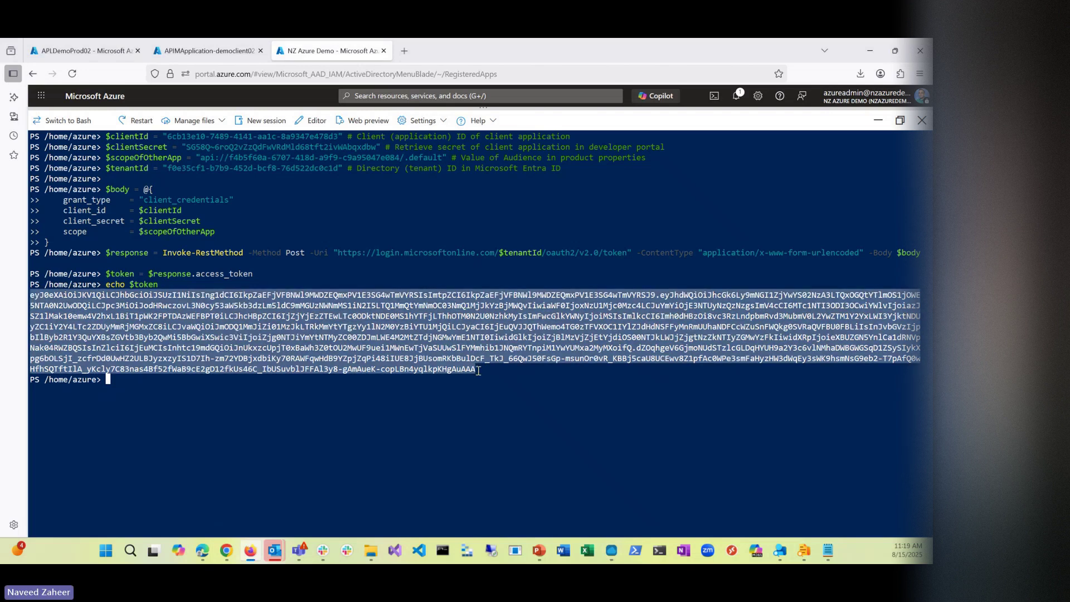
{"action": "key", "text": "ctrl+c"}
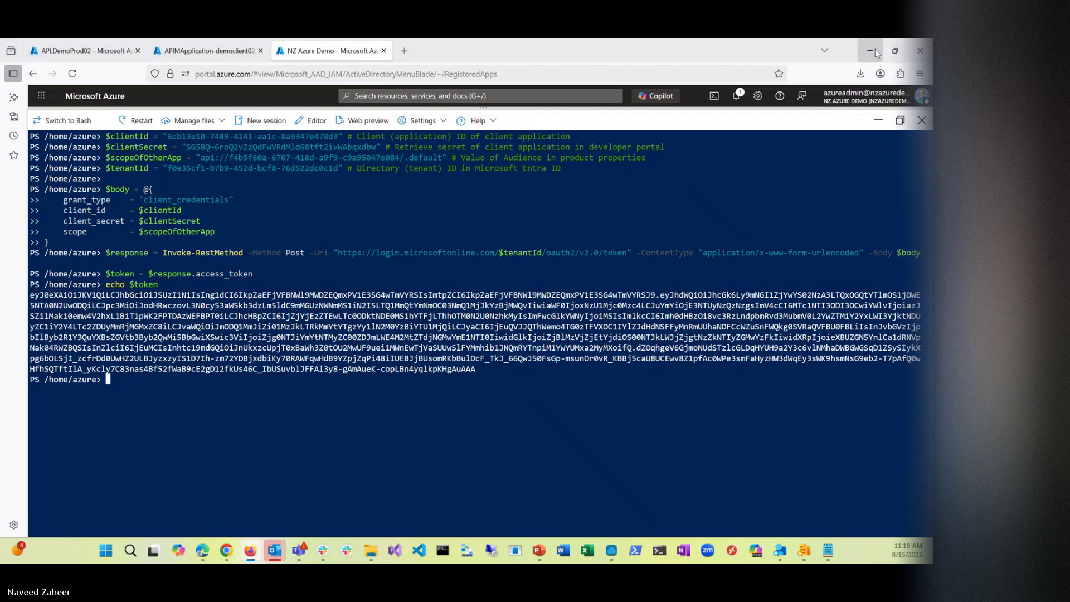
{"action": "left_click", "coordinate": [870, 51]}
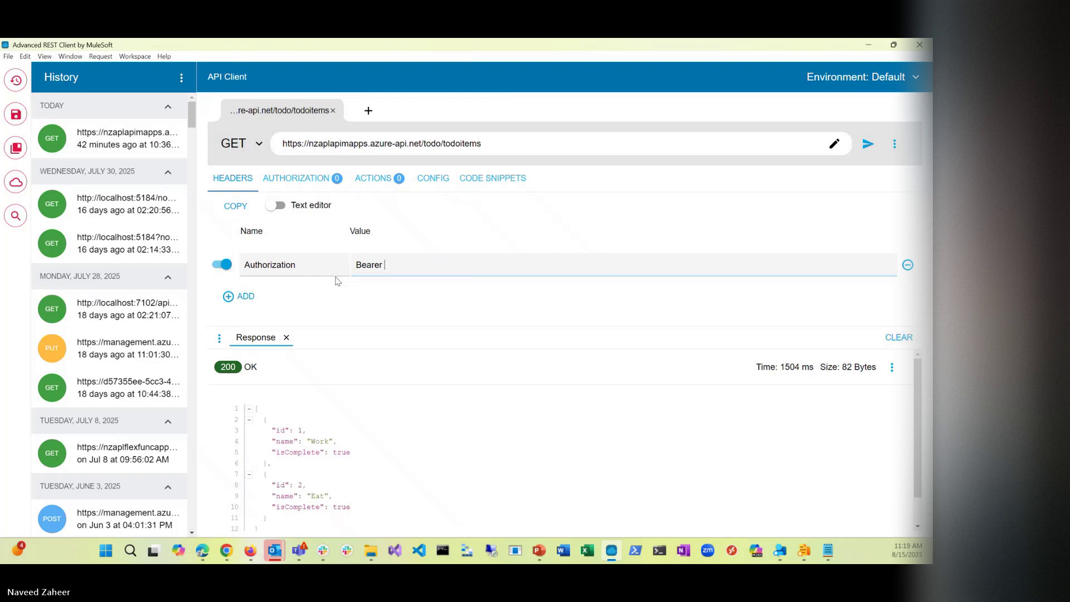
{"action": "left_click", "coordinate": [427, 263]}
{"action": "key", "text": "ctrl+v"}
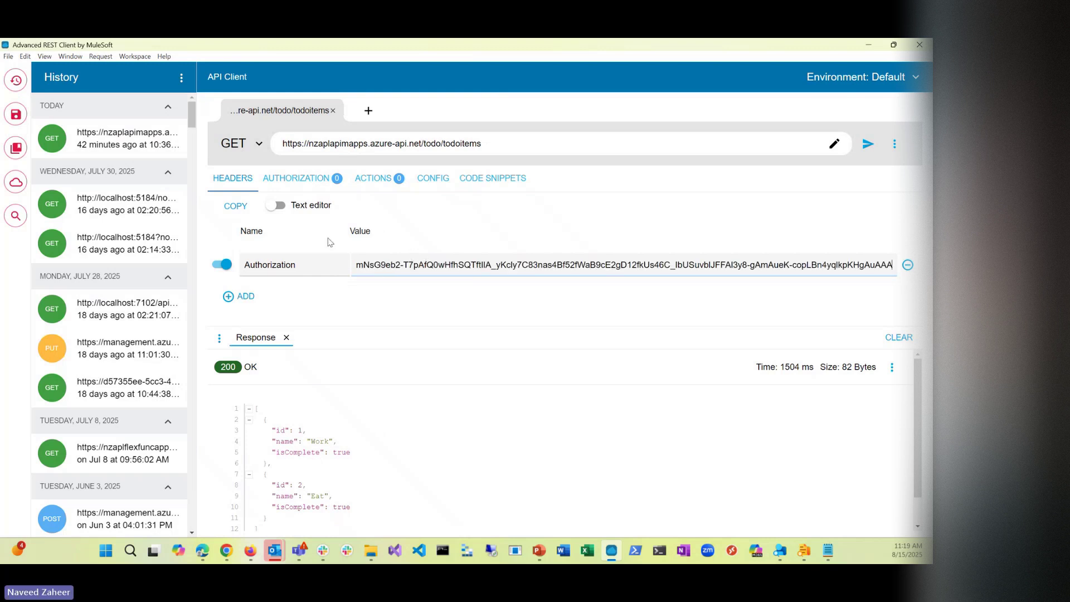
- Clear the old response, then send the todoitems GET request with the bearer token twice and reopen it from today's history
{"action": "left_click", "coordinate": [896, 337]}
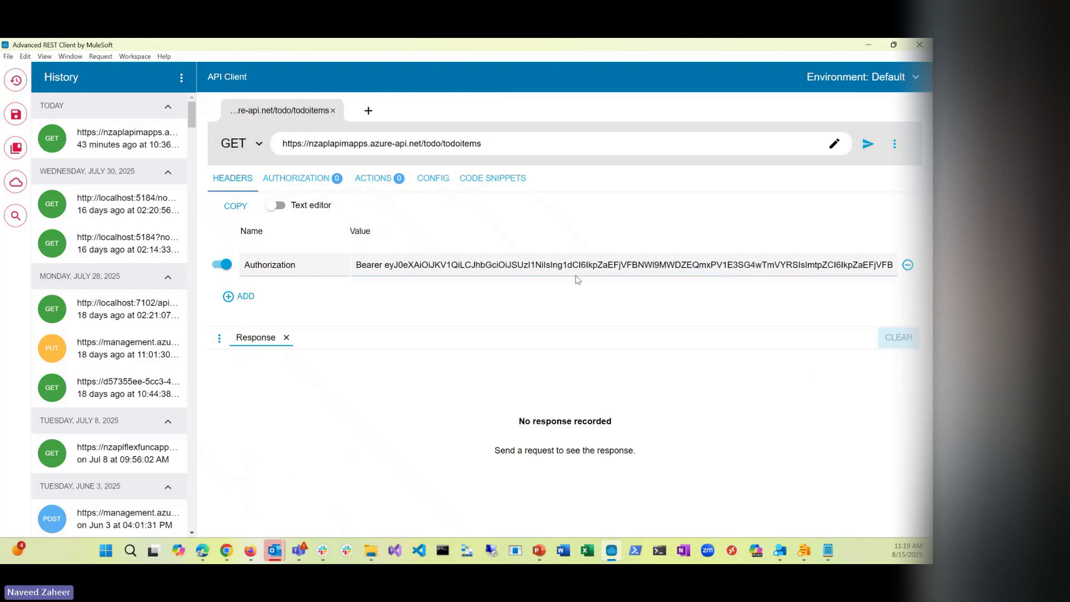
{"action": "left_click", "coordinate": [867, 144]}
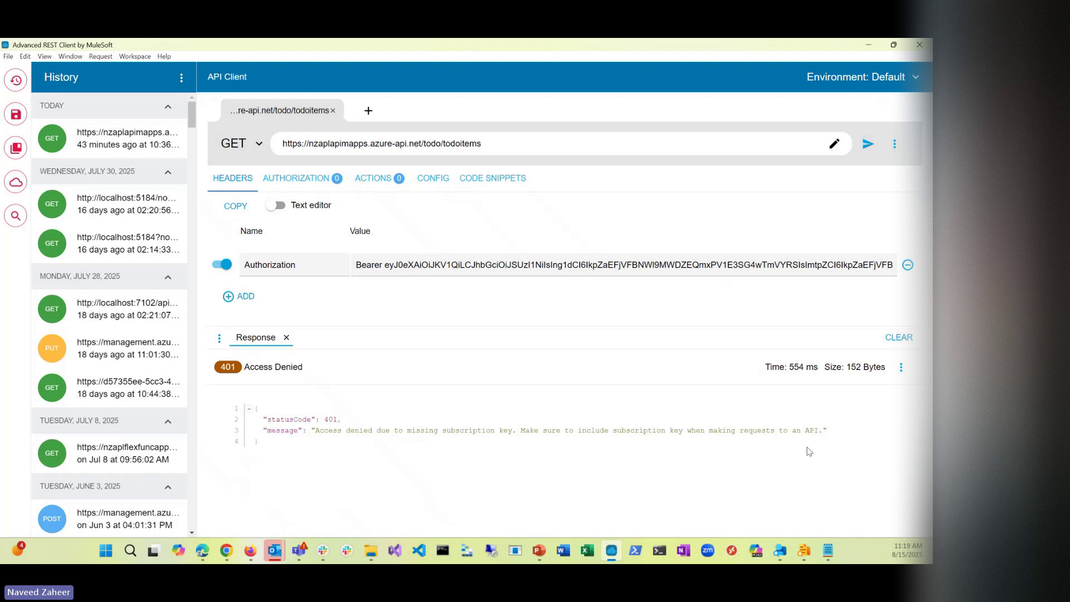
{"action": "left_click", "coordinate": [869, 144]}
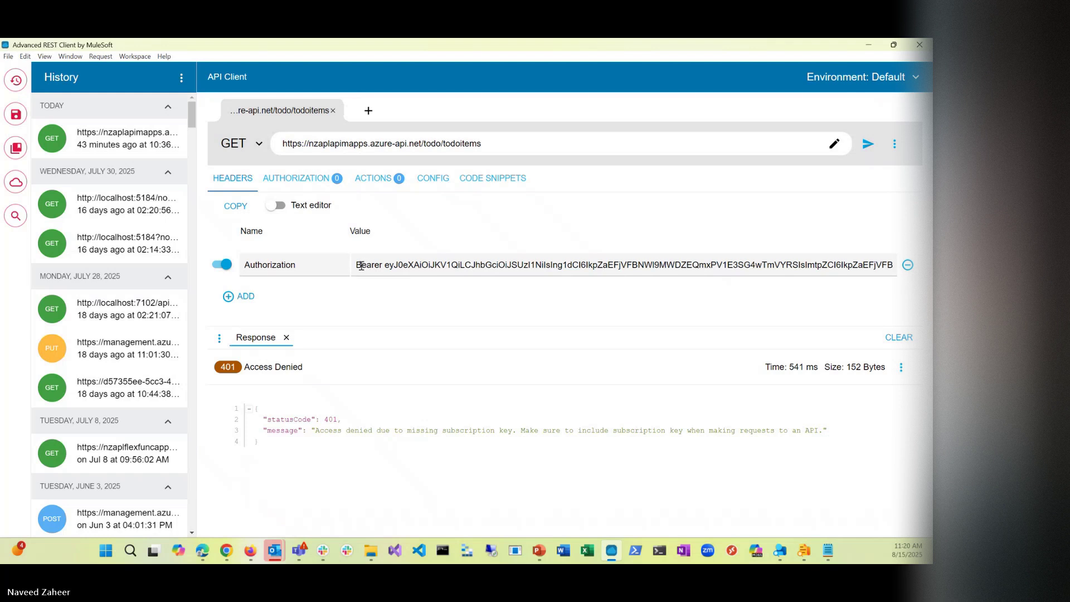
{"action": "left_click", "coordinate": [131, 209]}
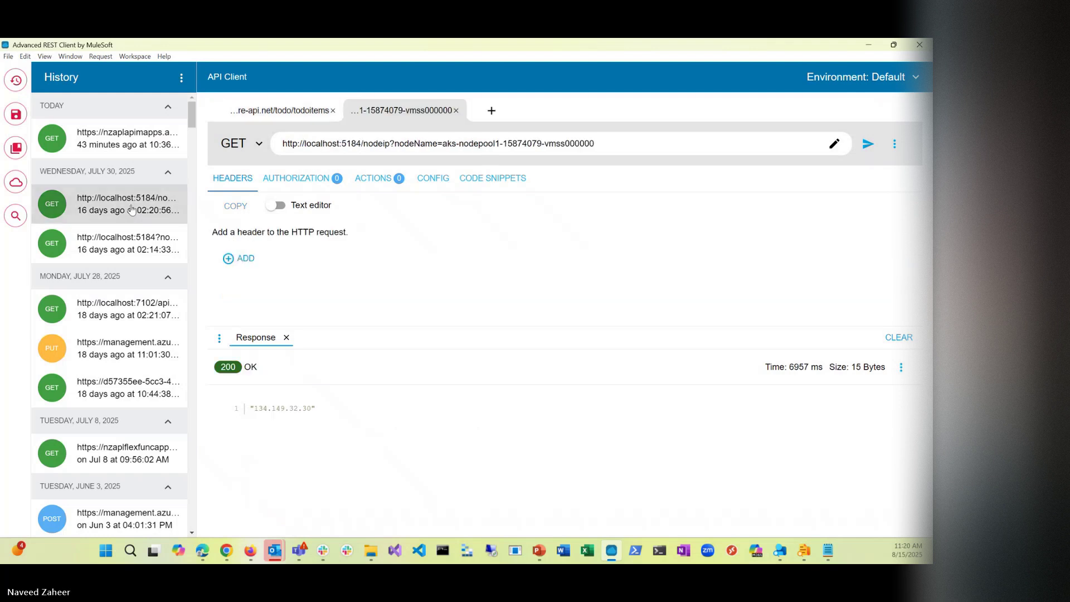
{"action": "left_click", "coordinate": [131, 139]}
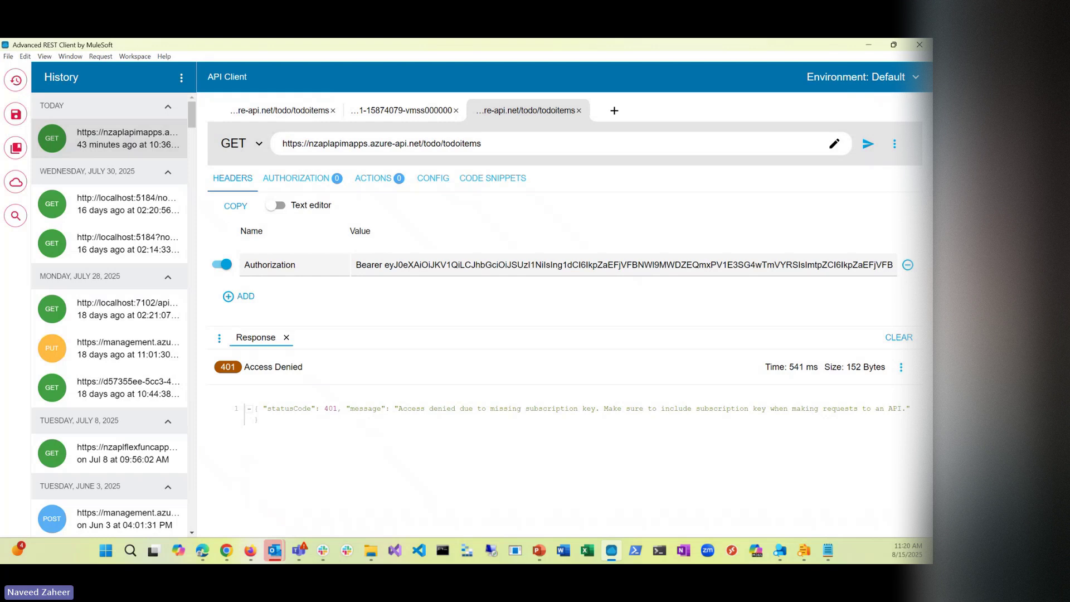
{"action": "key", "text": "alt+Tab"}
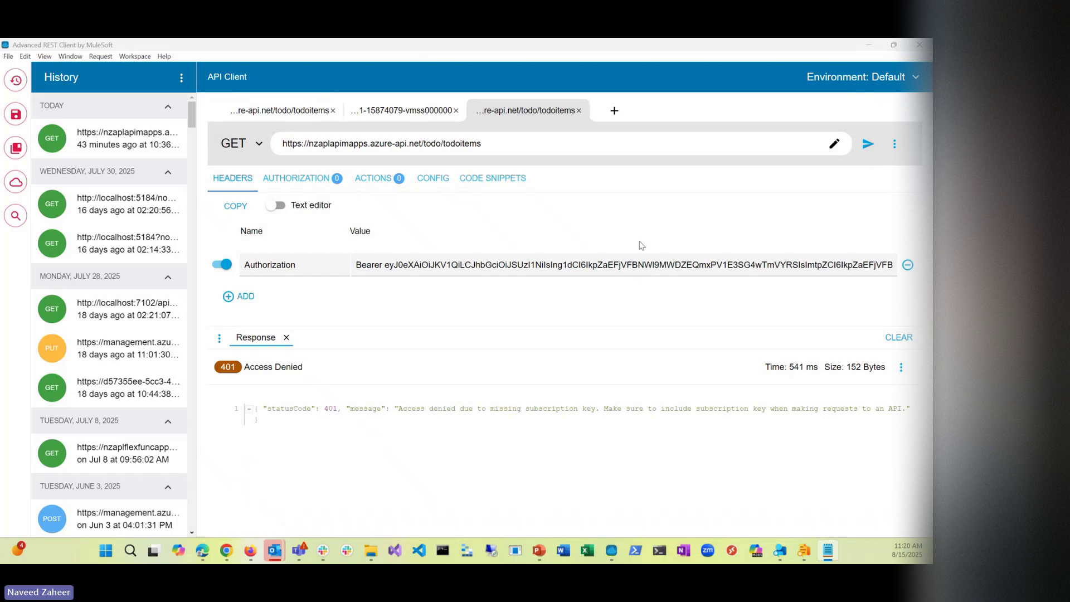
{"action": "left_click", "coordinate": [250, 551]}
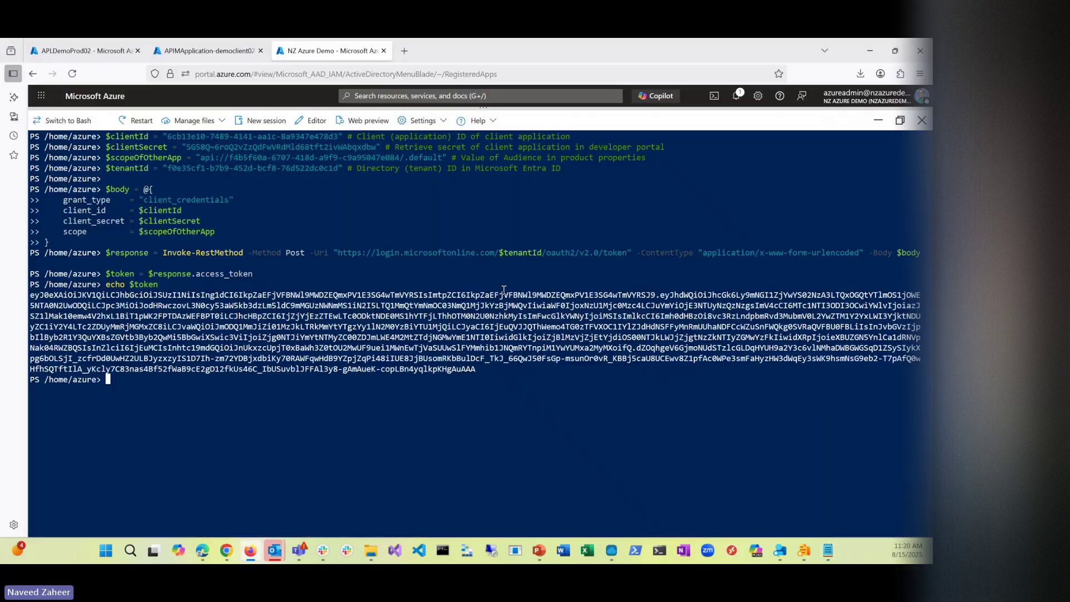
{"action": "right_click", "coordinate": [176, 419]}
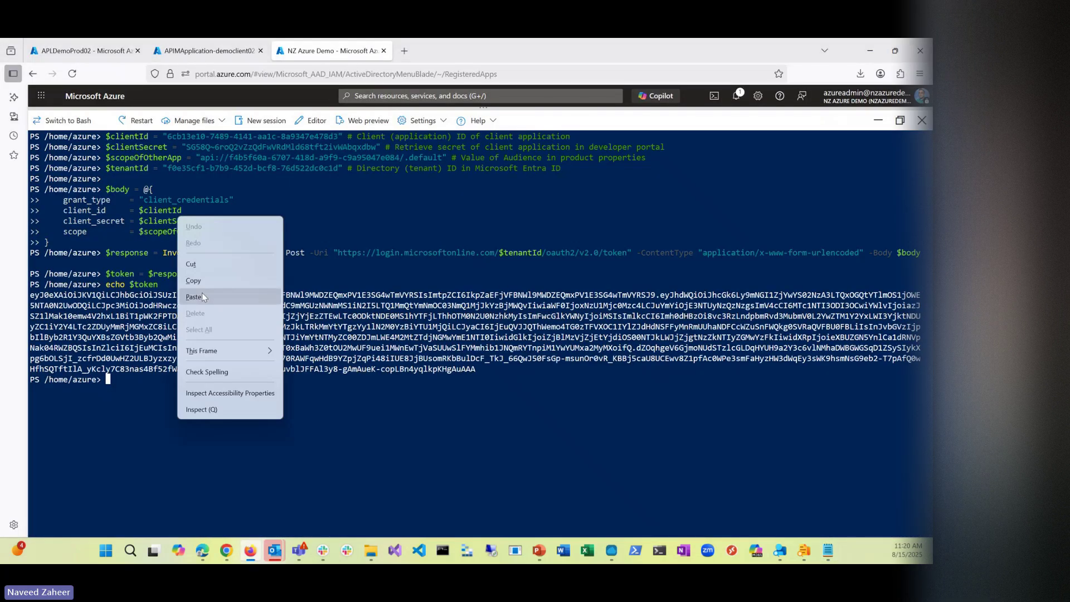
{"action": "left_click", "coordinate": [194, 297]}
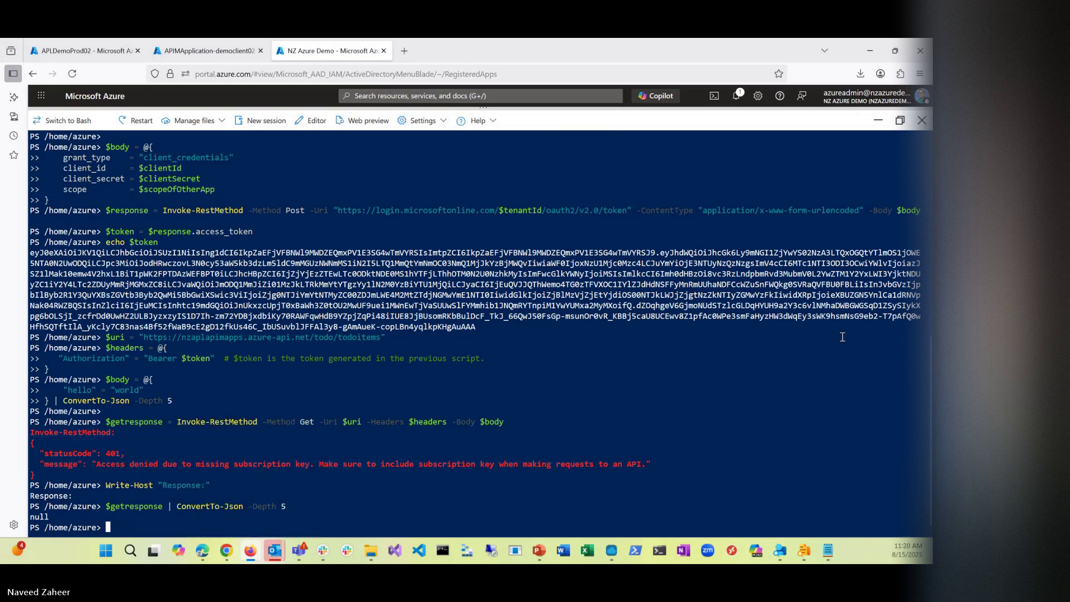
- Return to the APLDemoProd02 product's properties and check the accepted credential types, including the subscription key setting
{"action": "left_click", "coordinate": [251, 552]}
{"action": "left_click", "coordinate": [250, 552]}
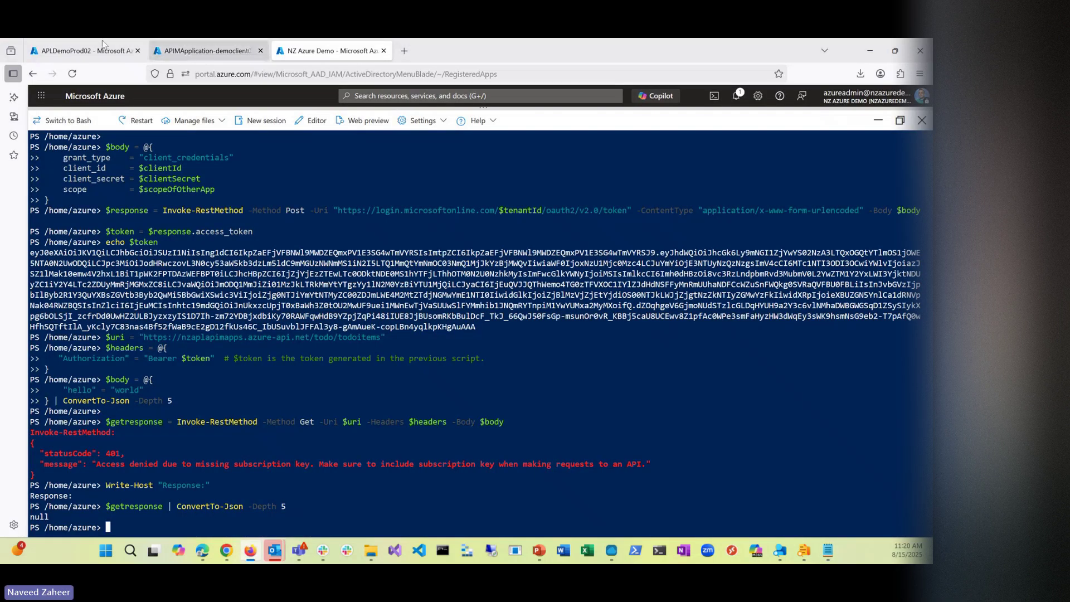
{"action": "left_click", "coordinate": [102, 49]}
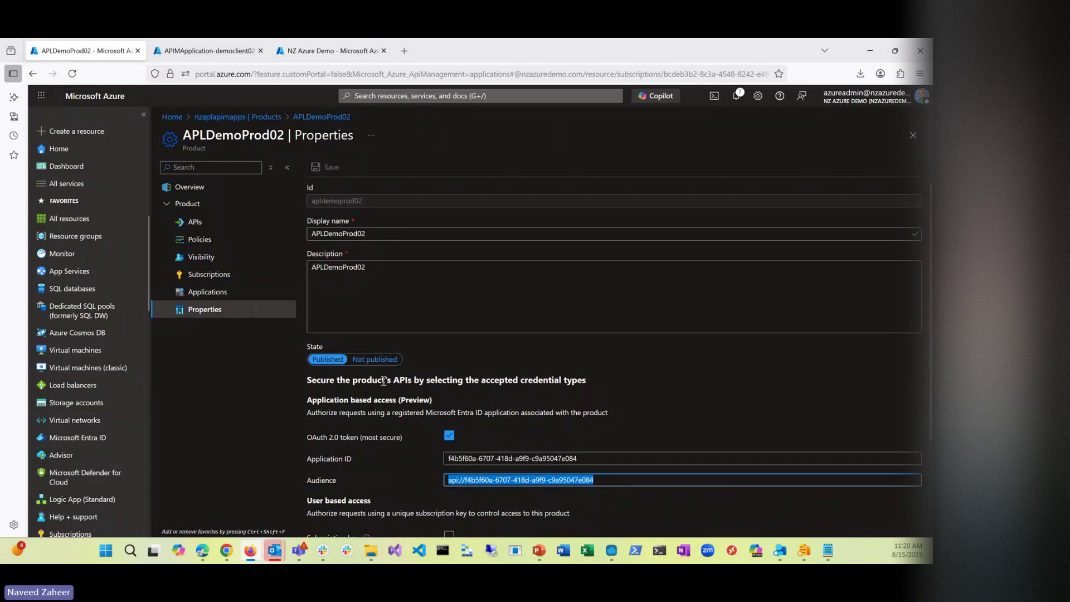
{"action": "scroll", "coordinate": [399, 373], "scroll_direction": "down", "scroll_amount": 2}
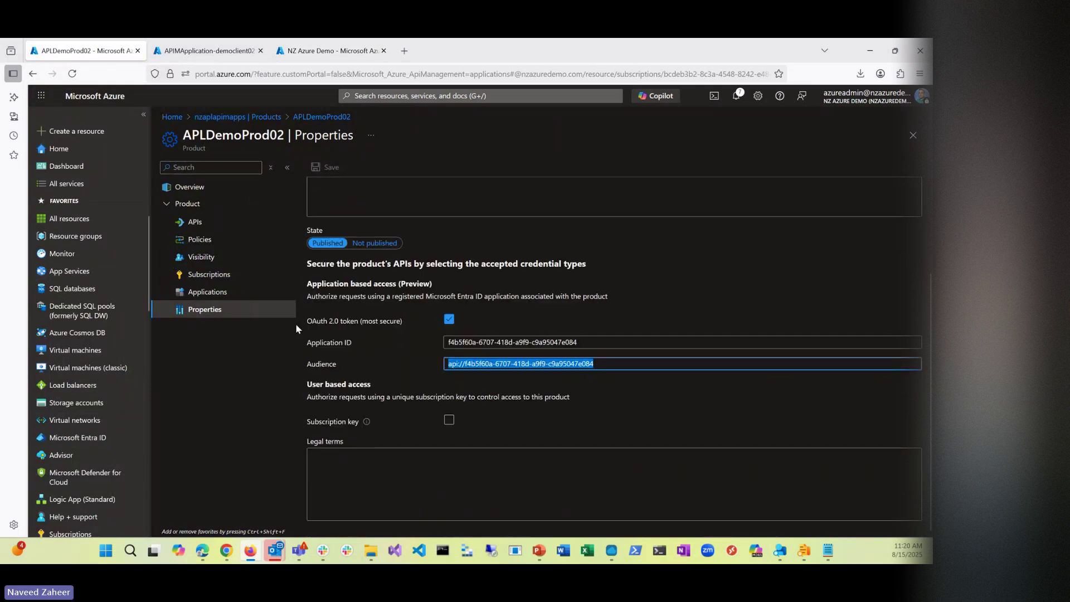
- Reopen APLDemoProd02 from the nzaplapimapps products, check its overview, and view its associated applications
{"action": "left_click", "coordinate": [244, 122]}
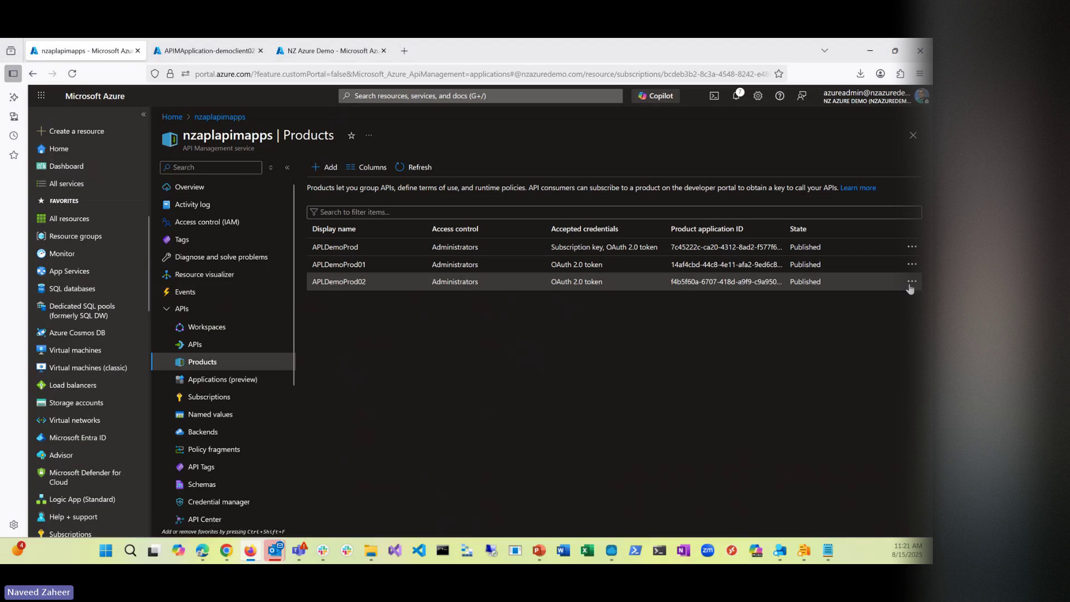
{"action": "left_click", "coordinate": [336, 282]}
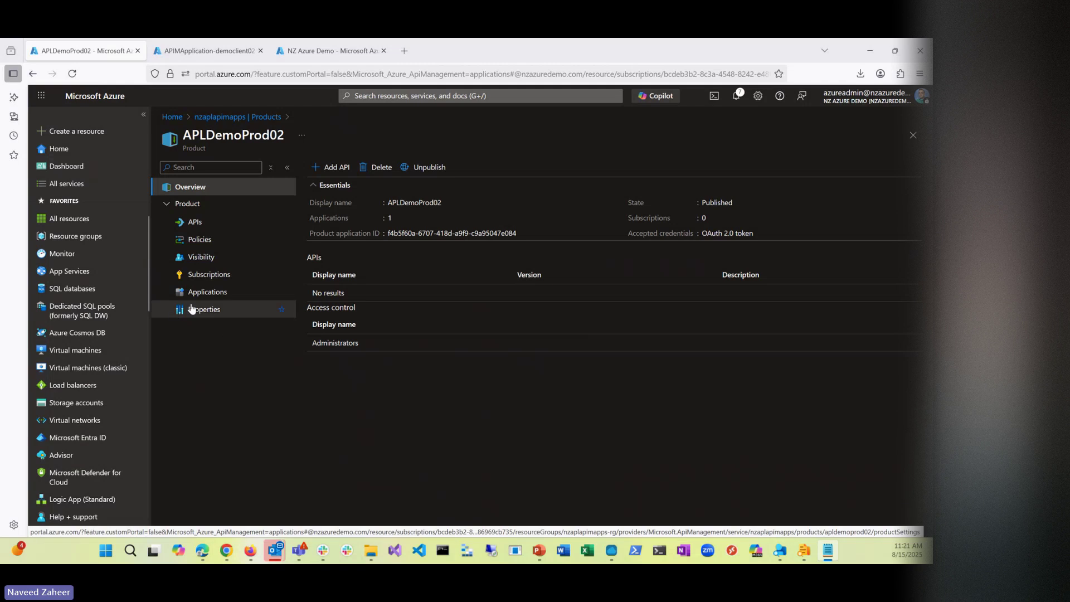
{"action": "left_click", "coordinate": [195, 297]}
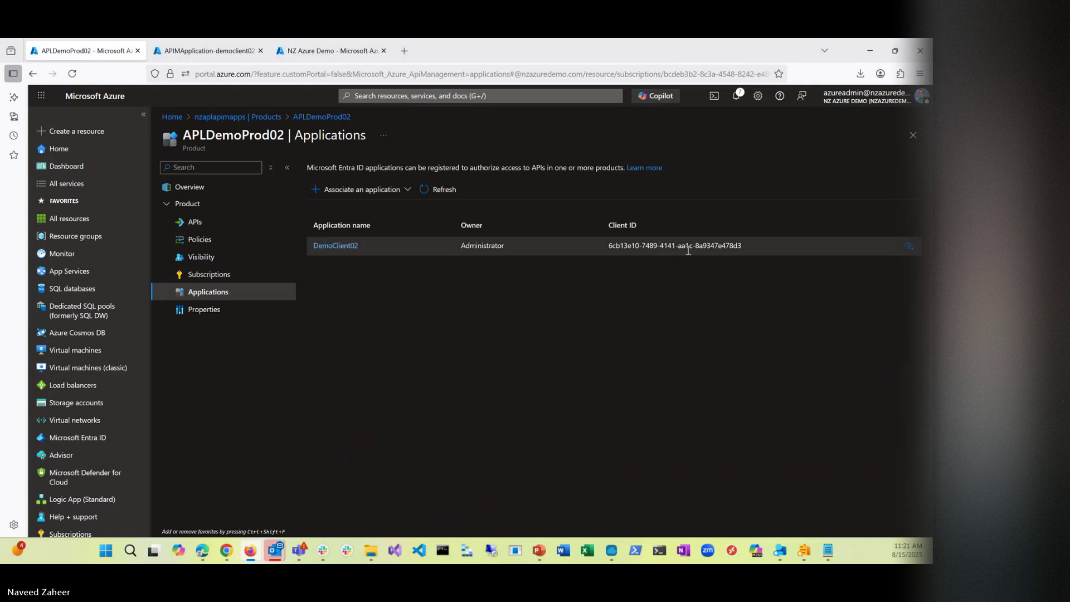
- Open apldemoclient01 through the APLDemoProd01 product's associated applications, copy its client ID and switch to the notes
{"action": "left_click", "coordinate": [239, 118]}
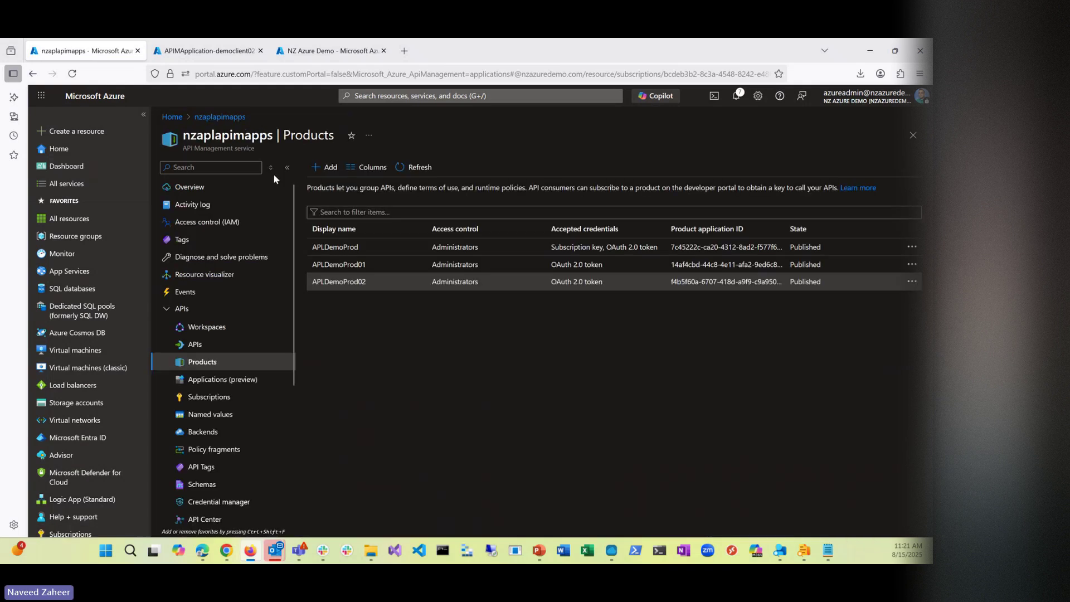
{"action": "left_click", "coordinate": [353, 266]}
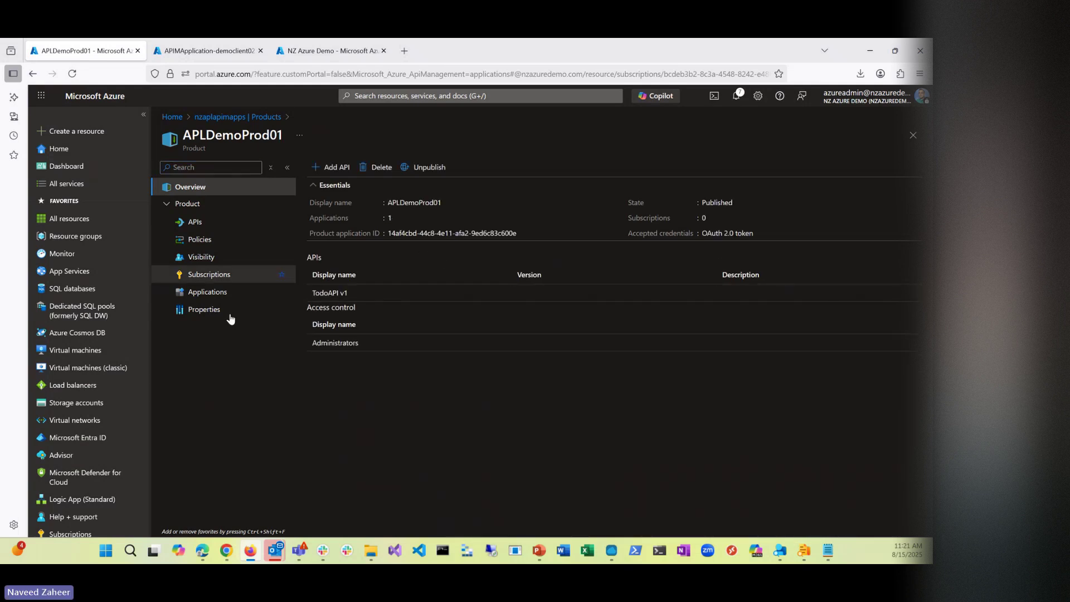
{"action": "left_click", "coordinate": [207, 291]}
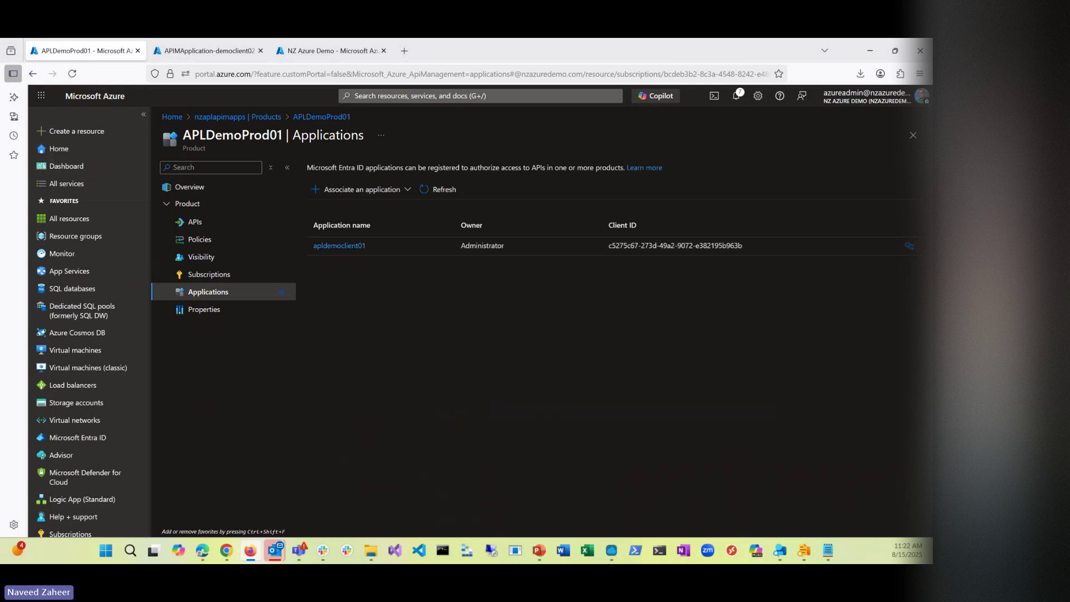
{"action": "left_click", "coordinate": [357, 247]}
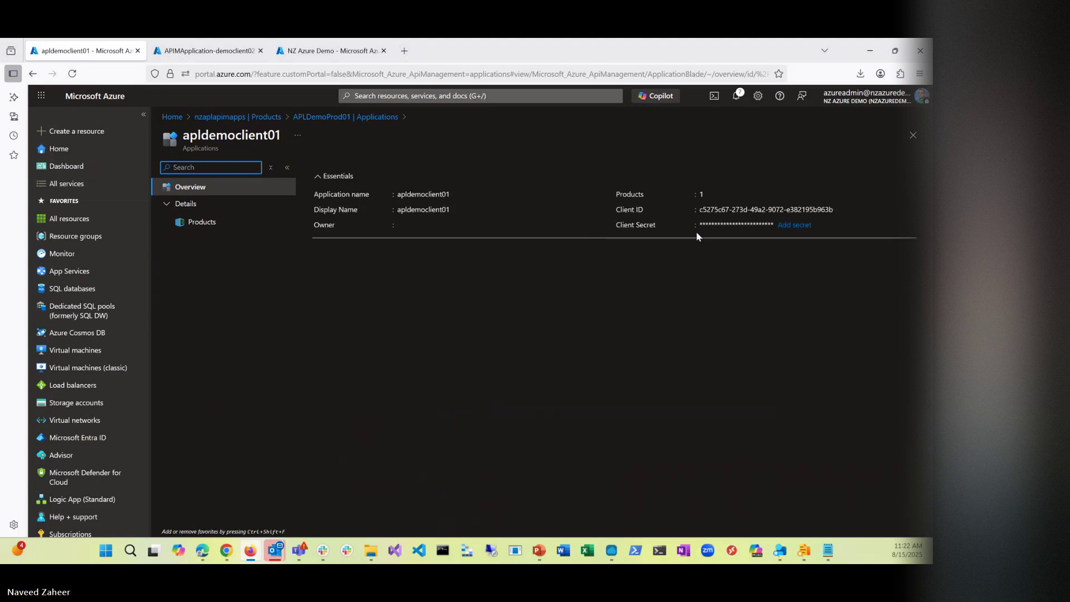
{"action": "left_click", "coordinate": [841, 209]}
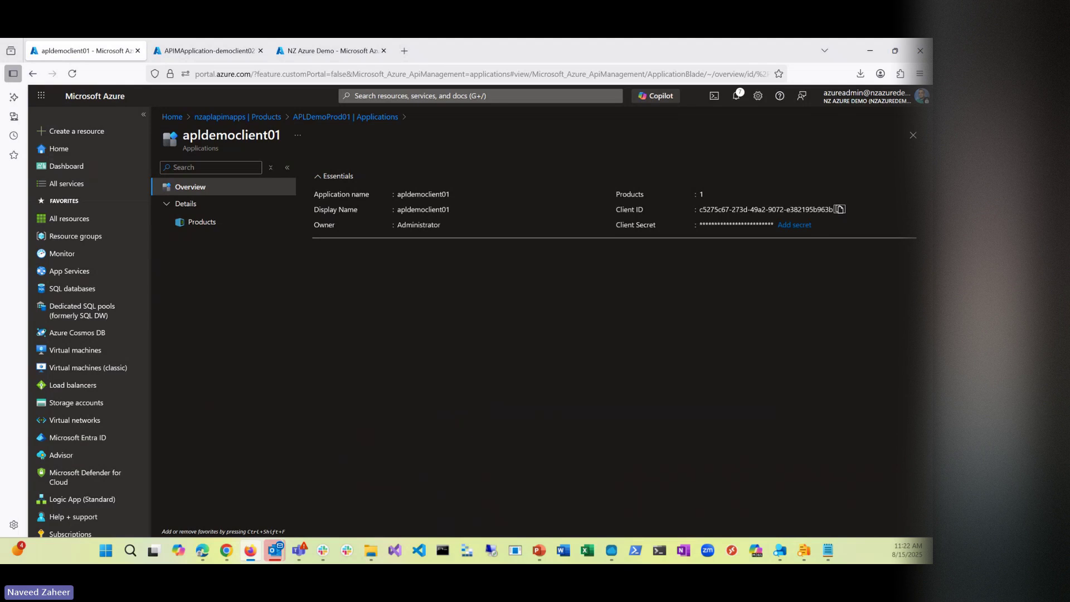
{"action": "key", "text": "alt+Tab"}
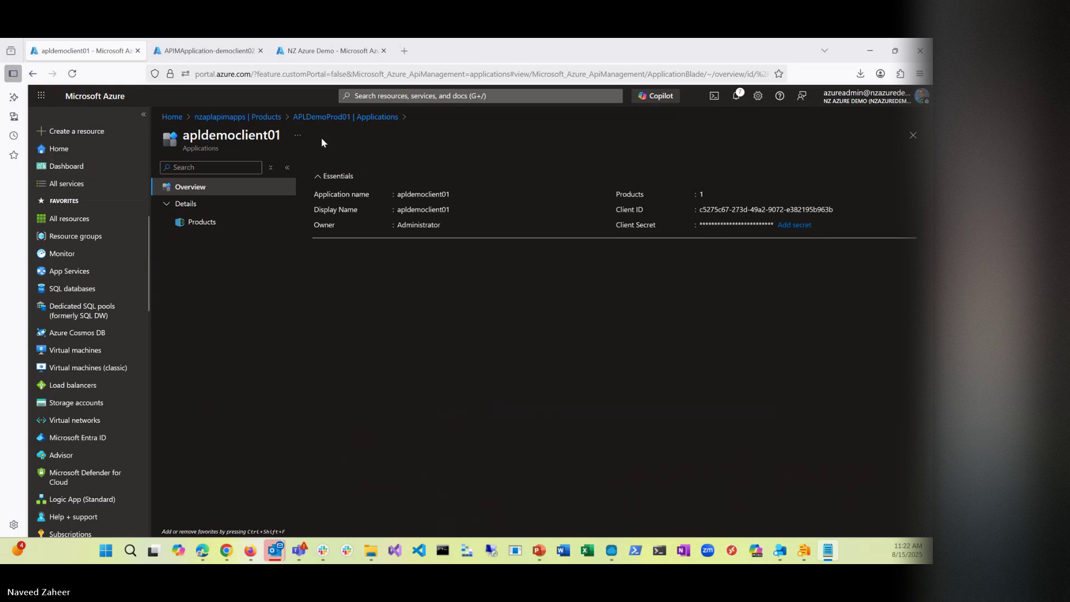
- Copy the Audience value from the APLDemoProd01 product's properties and return to the notes
{"action": "left_click", "coordinate": [340, 117]}
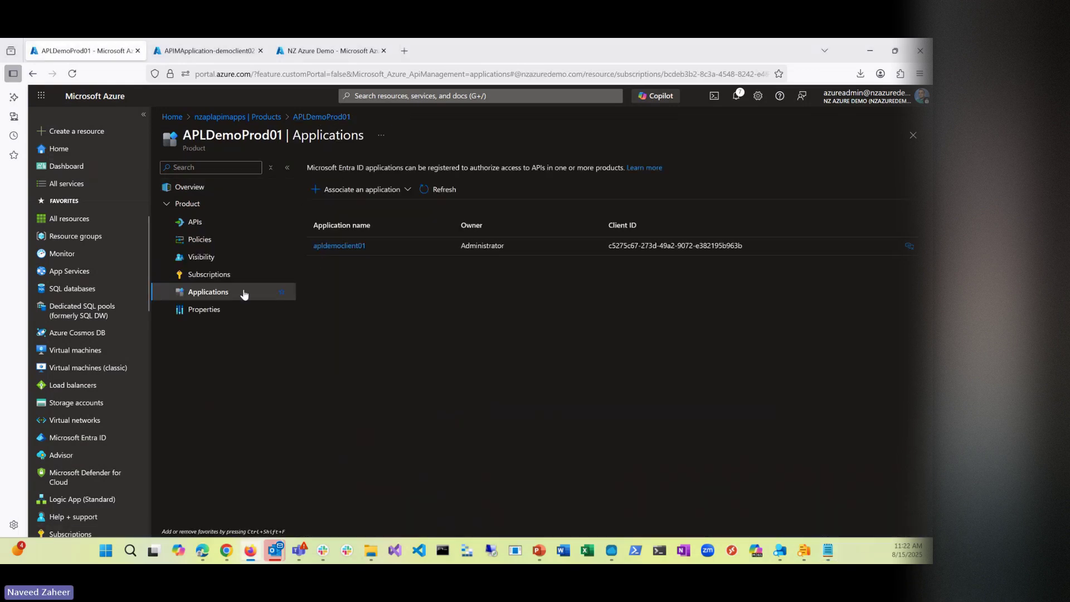
{"action": "left_click", "coordinate": [205, 310]}
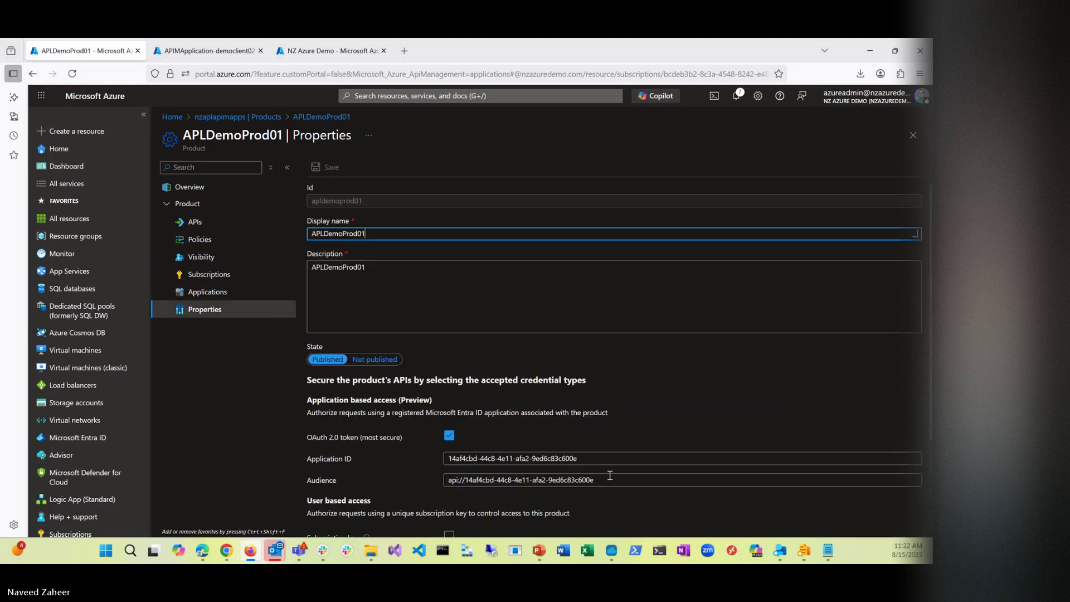
{"action": "left_click_drag", "start_coordinate": [611, 481], "coordinate": [369, 481]}
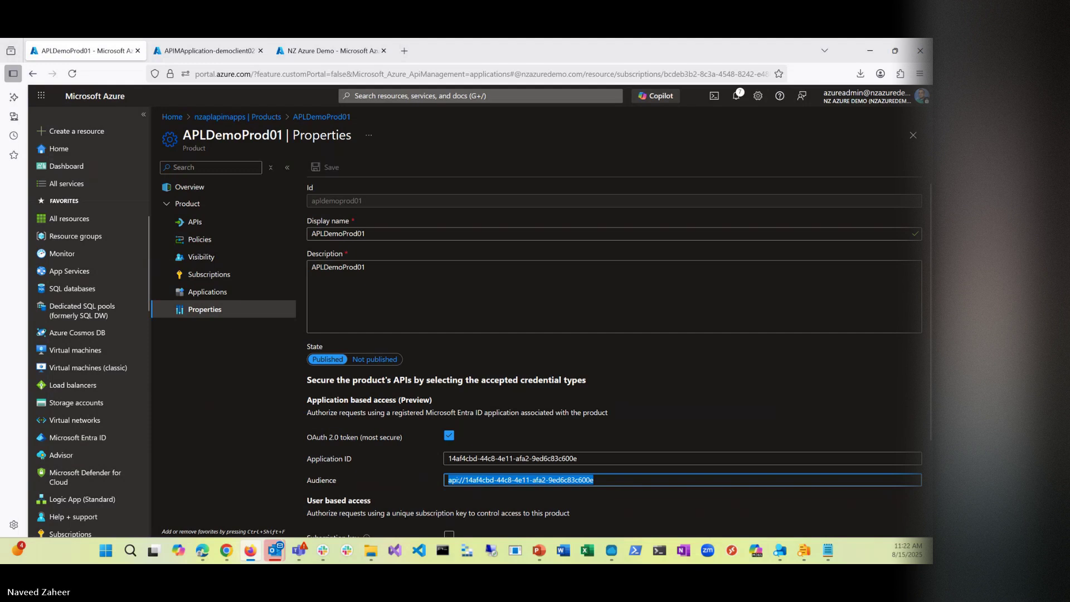
{"action": "key", "text": "alt+Tab"}
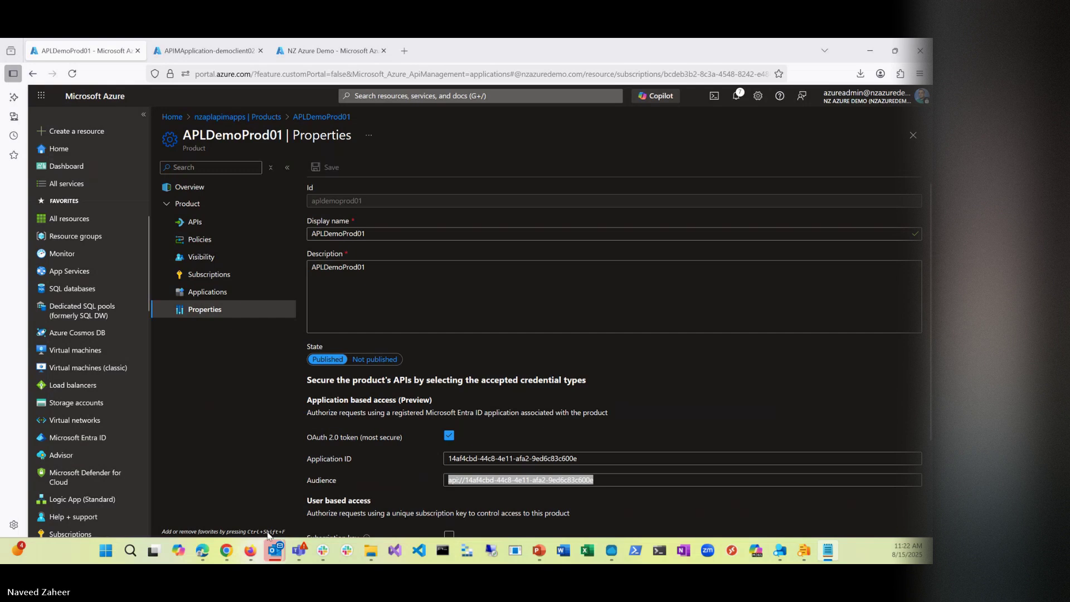
- Clear Cloud Shell and try to request a token with the notes script containing apldemoclient01's client ID, client secret and the APLDemoProd01 scope
{"action": "left_click", "coordinate": [260, 555]}
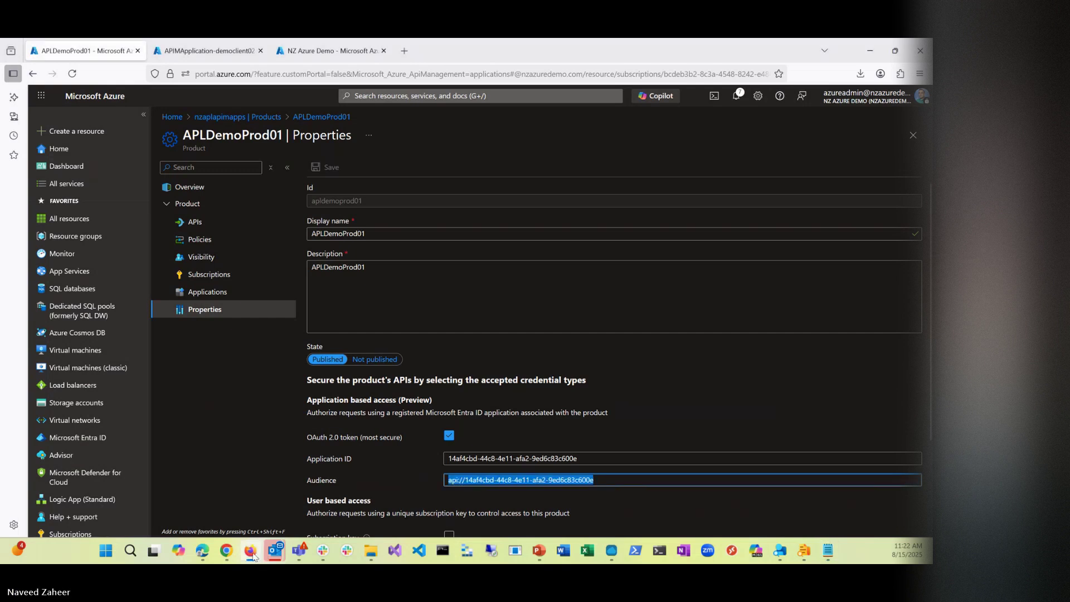
{"action": "left_click", "coordinate": [254, 553]}
{"action": "left_click", "coordinate": [253, 553]}
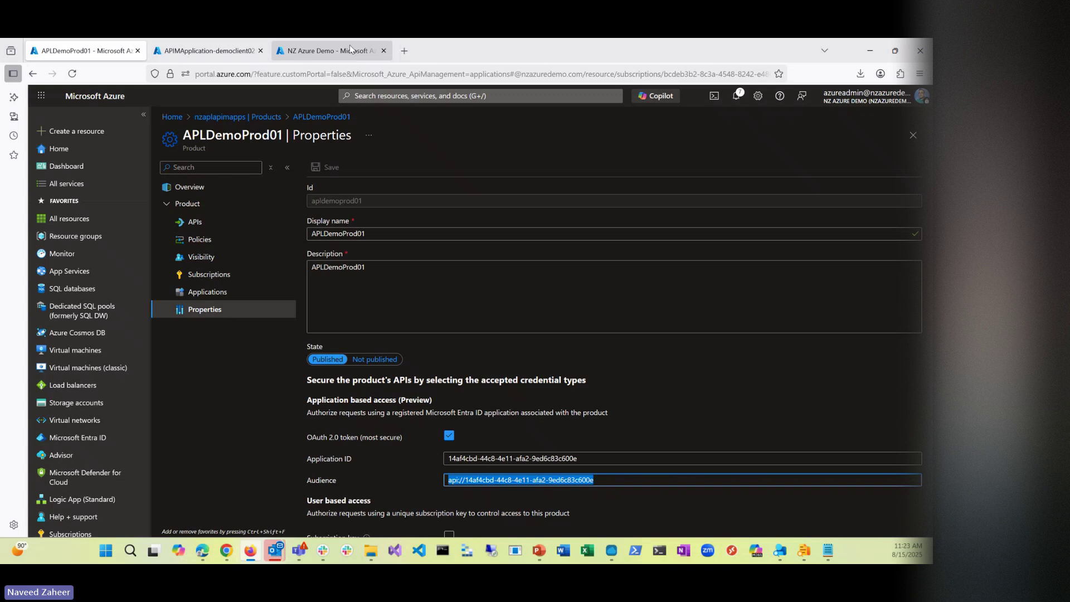
{"action": "left_click", "coordinate": [350, 49]}
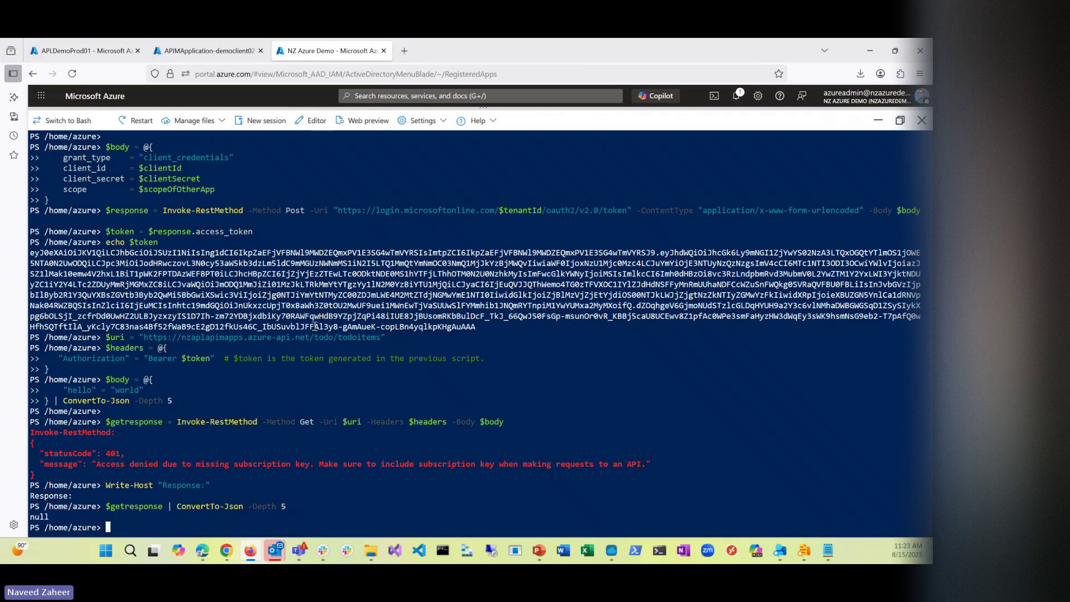
{"action": "key", "text": "ctrl+l"}
{"action": "right_click", "coordinate": [313, 332]}
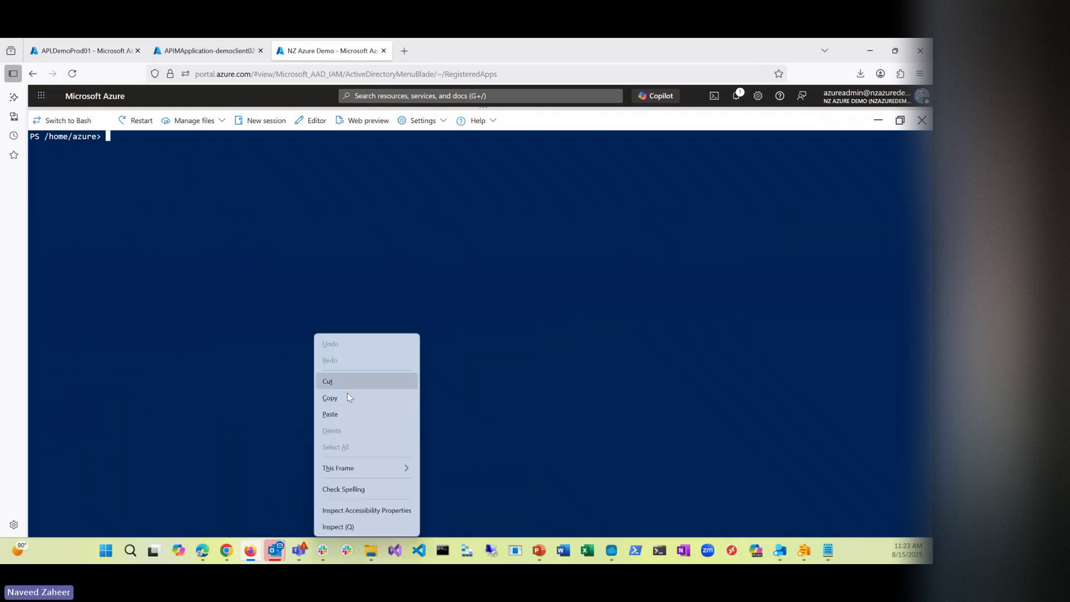
{"action": "left_click", "coordinate": [356, 414]}
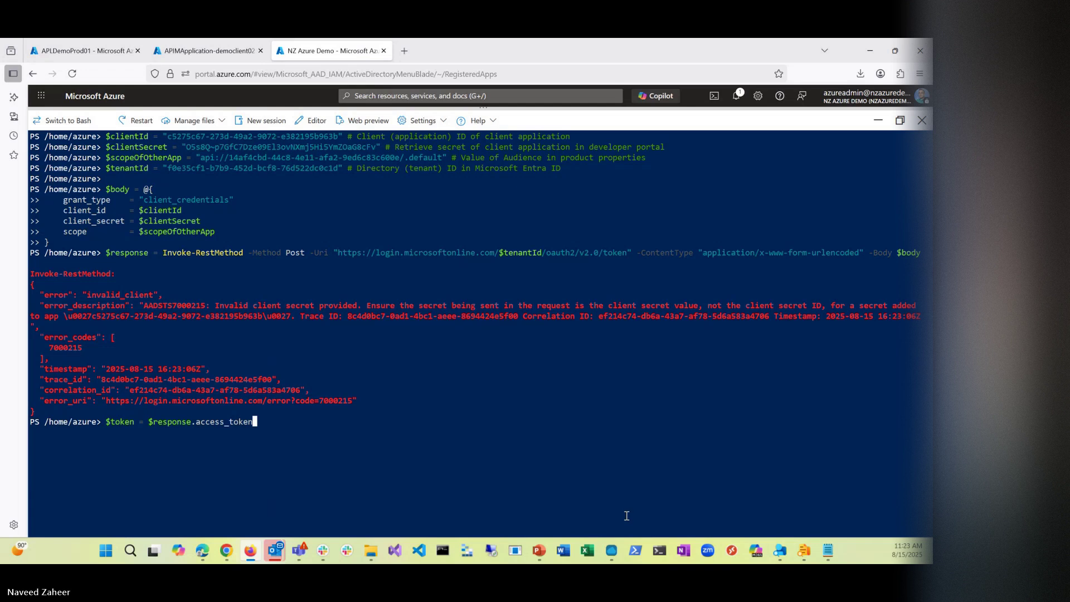
- Reopen apldemoclient01 from APLDemoProd01's associated applications and copy its client ID
{"action": "left_click", "coordinate": [252, 552]}
{"action": "left_click", "coordinate": [252, 552]}
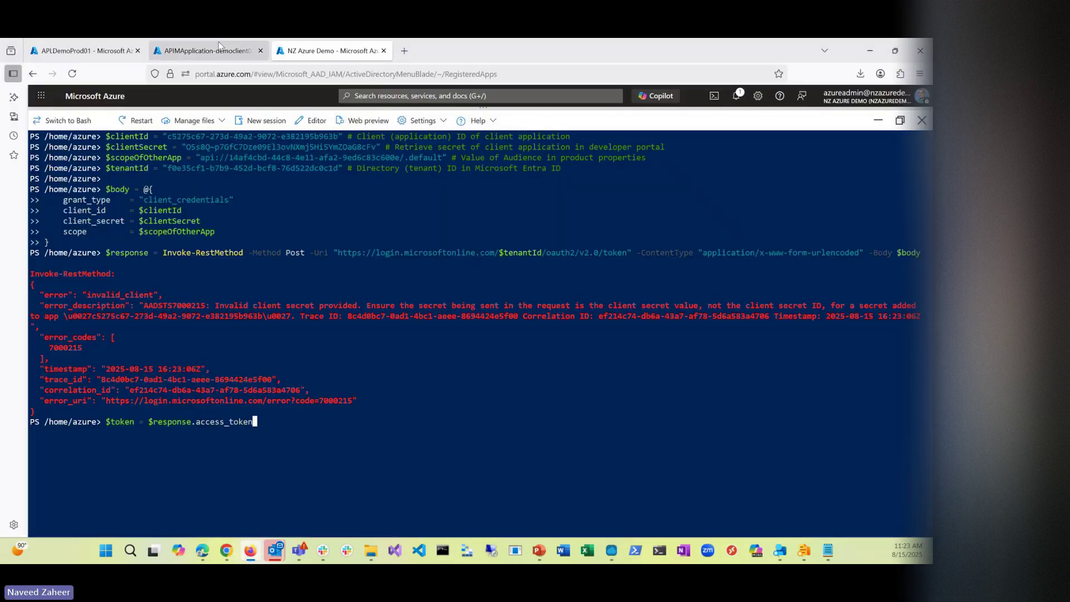
{"action": "left_click", "coordinate": [193, 53]}
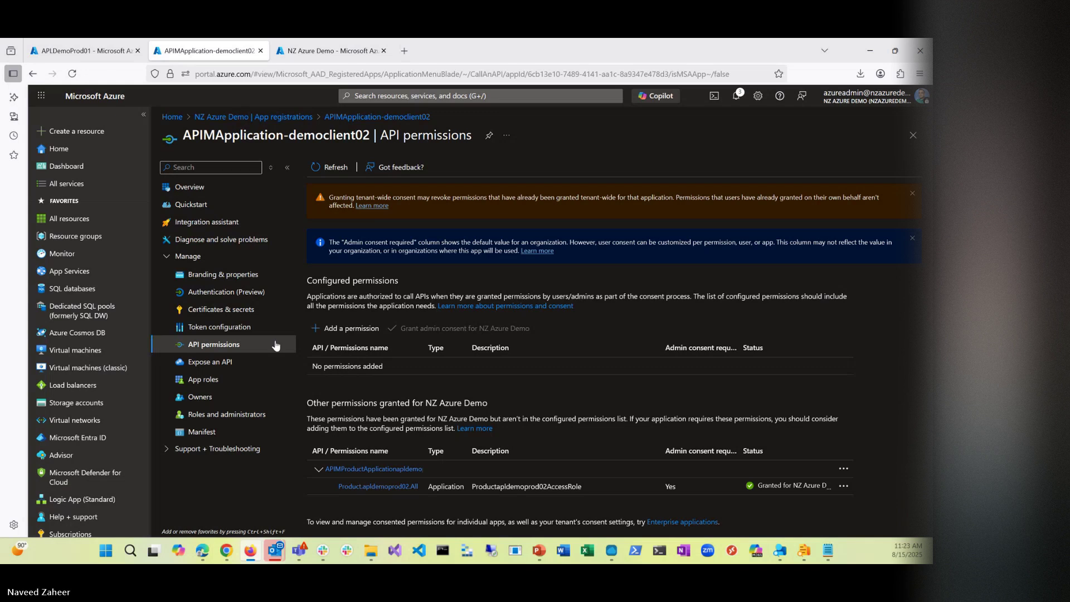
{"action": "left_click", "coordinate": [88, 53]}
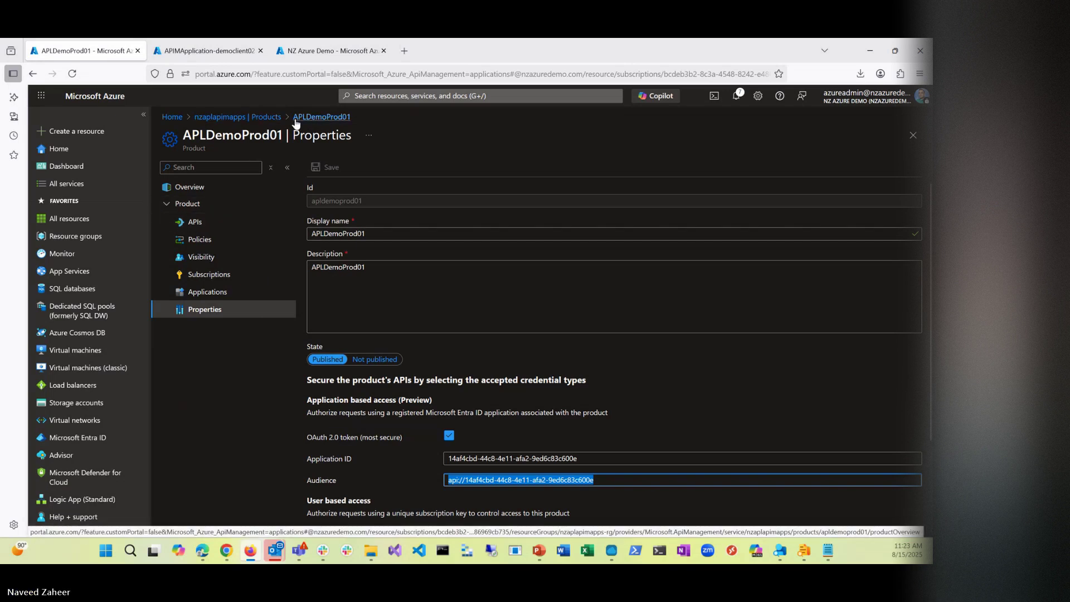
{"action": "left_click", "coordinate": [207, 295]}
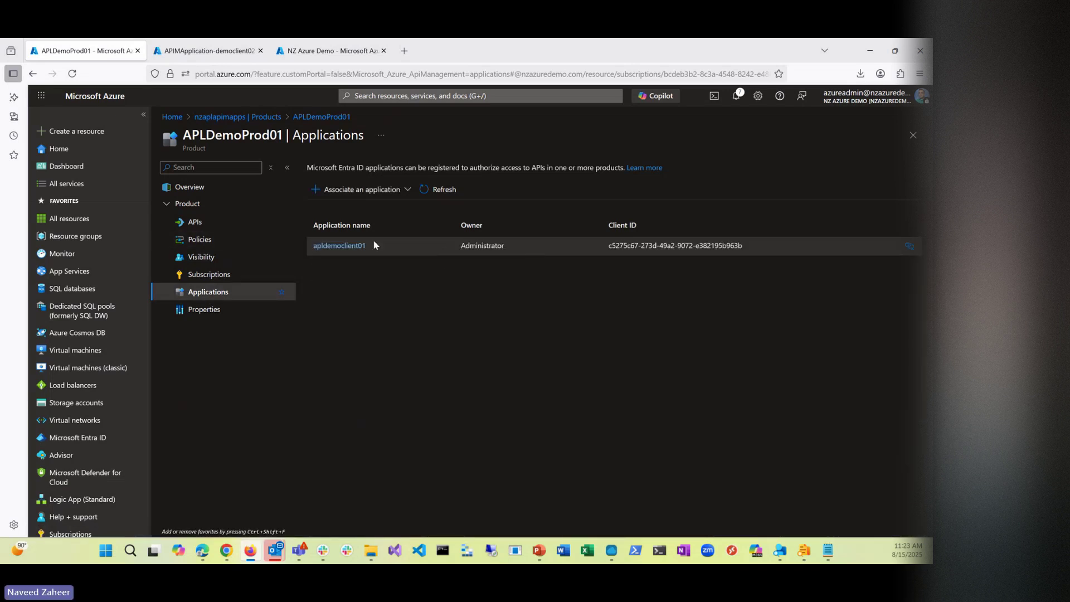
{"action": "left_click", "coordinate": [346, 245]}
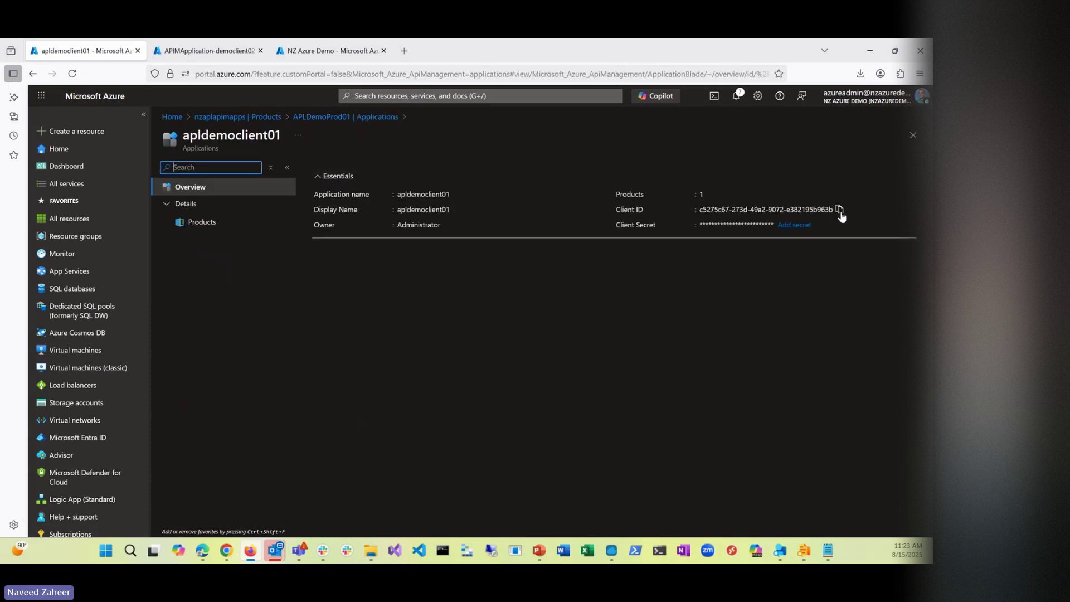
{"action": "left_click", "coordinate": [841, 216]}
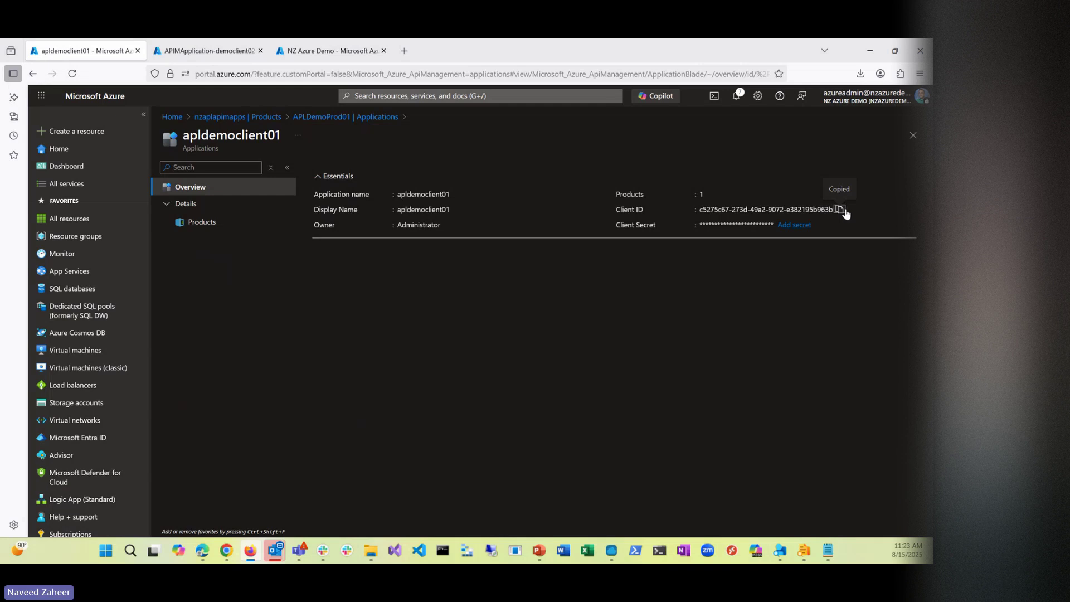
- Generate a new client secret for apldemoclient01, copy it and close the secret pane
{"action": "left_click", "coordinate": [806, 225]}
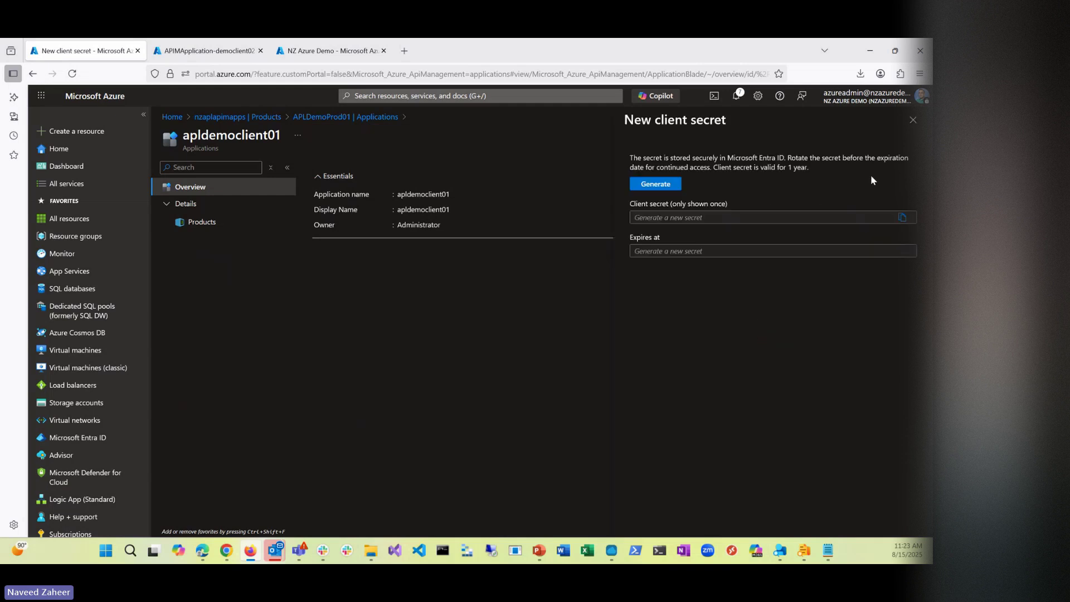
{"action": "left_click", "coordinate": [668, 185]}
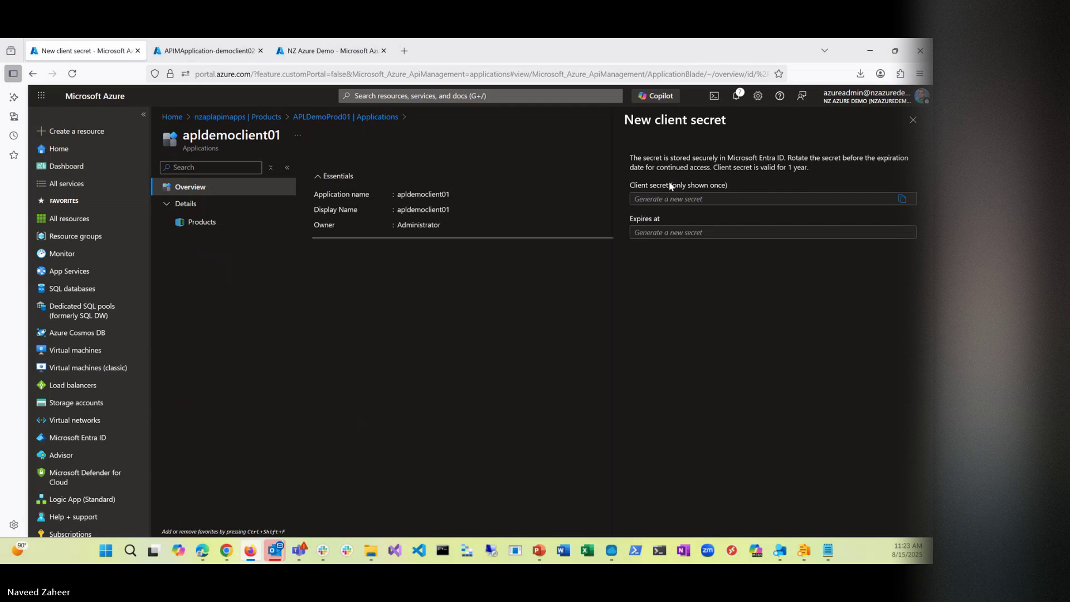
{"action": "left_click", "coordinate": [903, 199]}
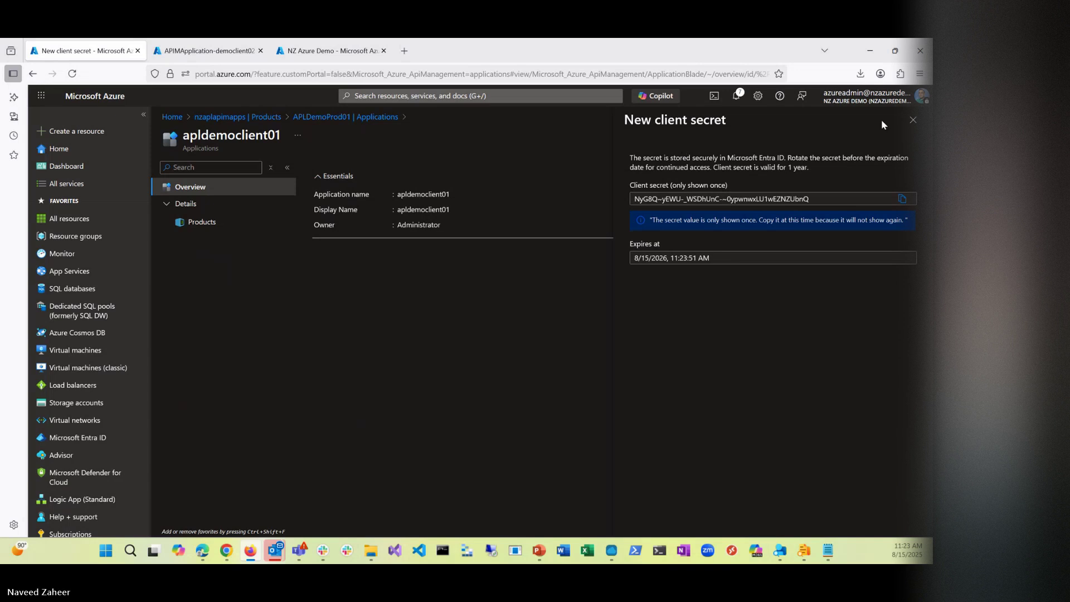
{"action": "left_click", "coordinate": [912, 121]}
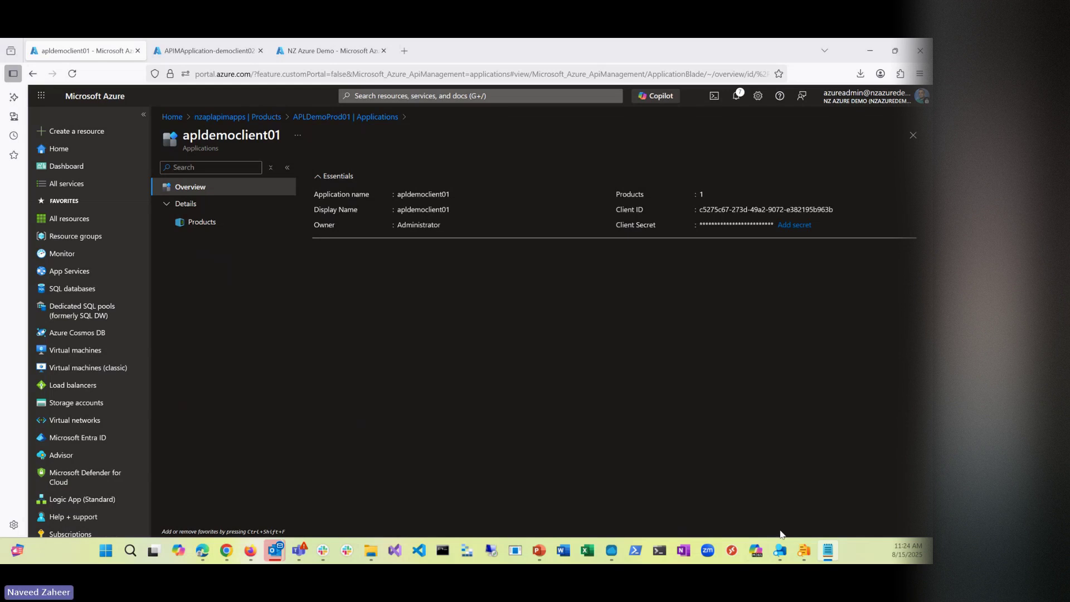
- Cancel the pending Cloud Shell command, clear the screen and run the token request script with the new client secret
{"action": "left_click", "coordinate": [248, 552]}
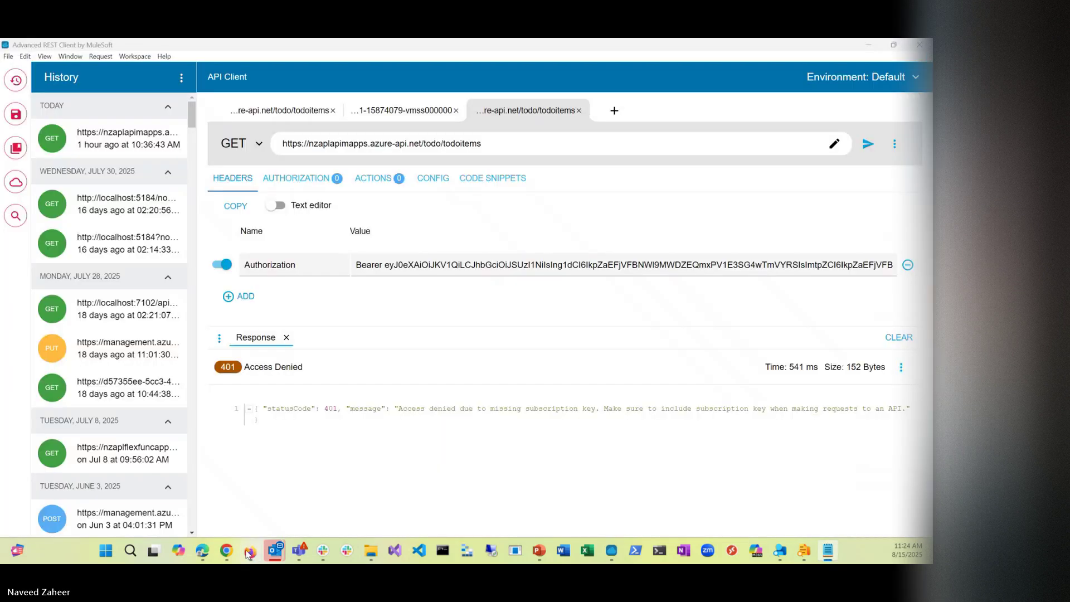
{"action": "left_click", "coordinate": [249, 552]}
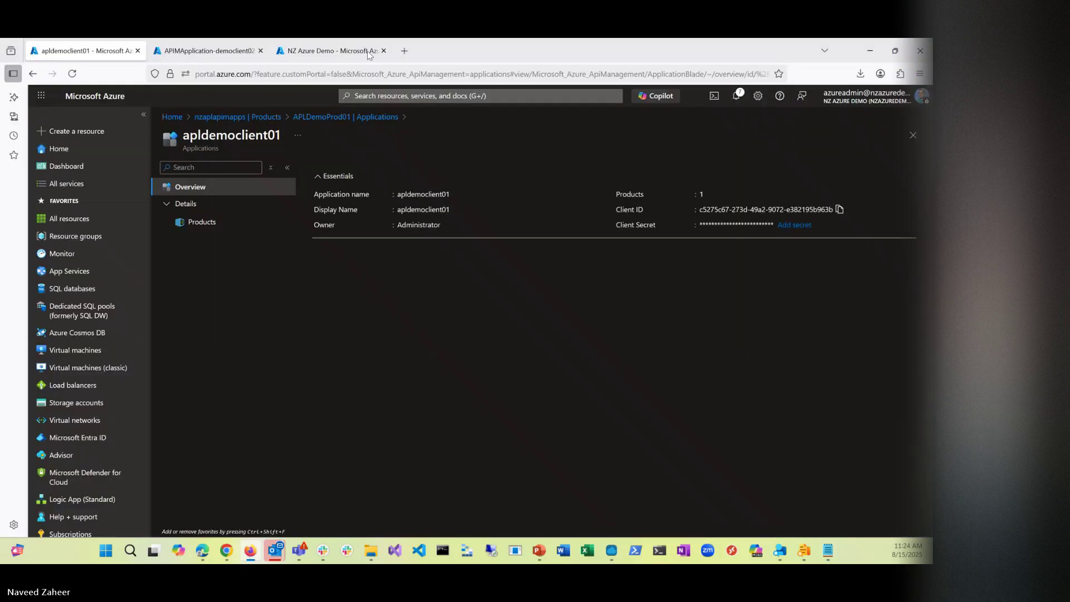
{"action": "left_click", "coordinate": [335, 56]}
{"action": "key", "text": "ctrl+c"}
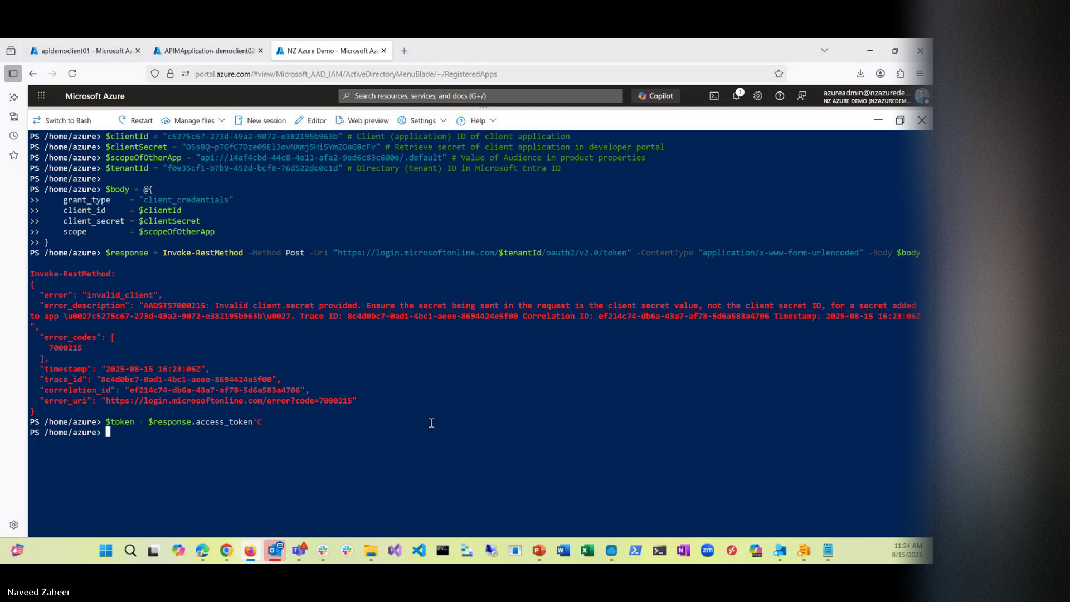
{"action": "key", "text": "ctrl+l"}
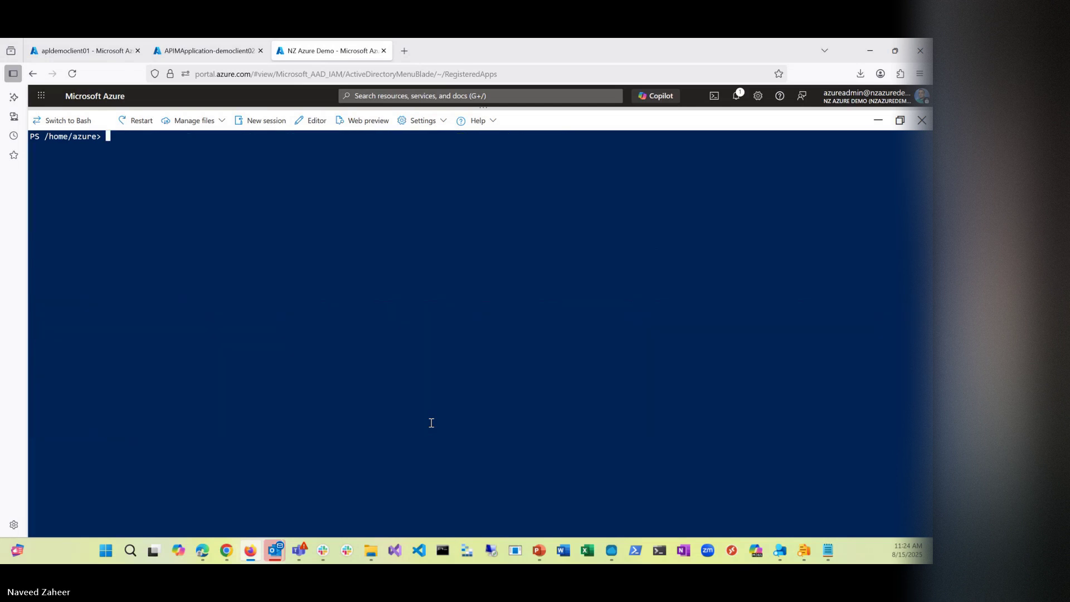
{"action": "right_click", "coordinate": [432, 423]}
{"action": "left_click", "coordinate": [486, 301]}
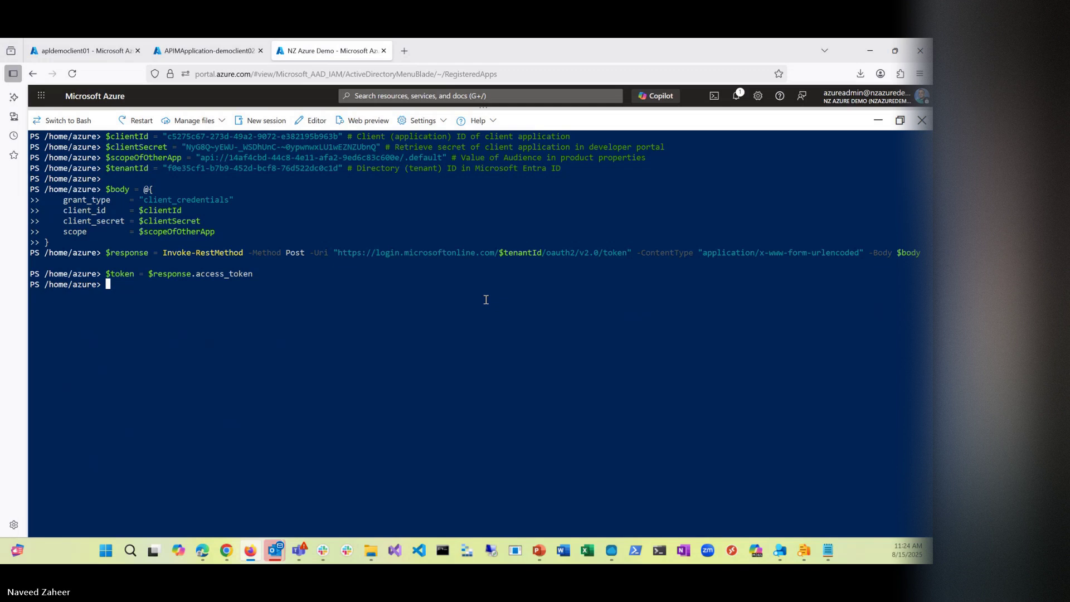
- Print the access token with echo $token
{"action": "type", "text": "echo "}
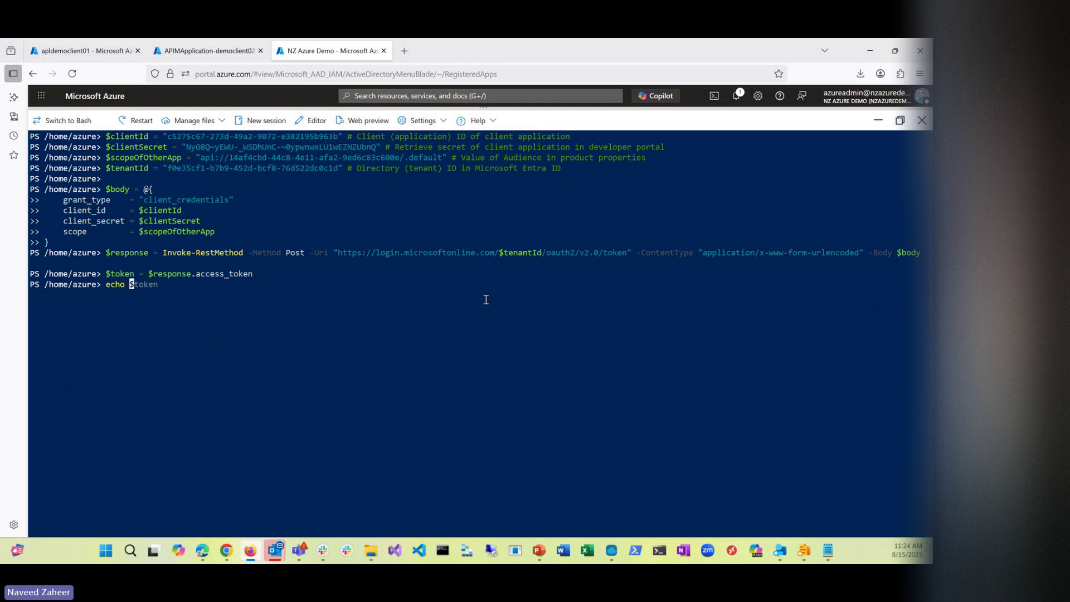
{"action": "type", "text": "$token"}
{"action": "key", "text": "Return"}
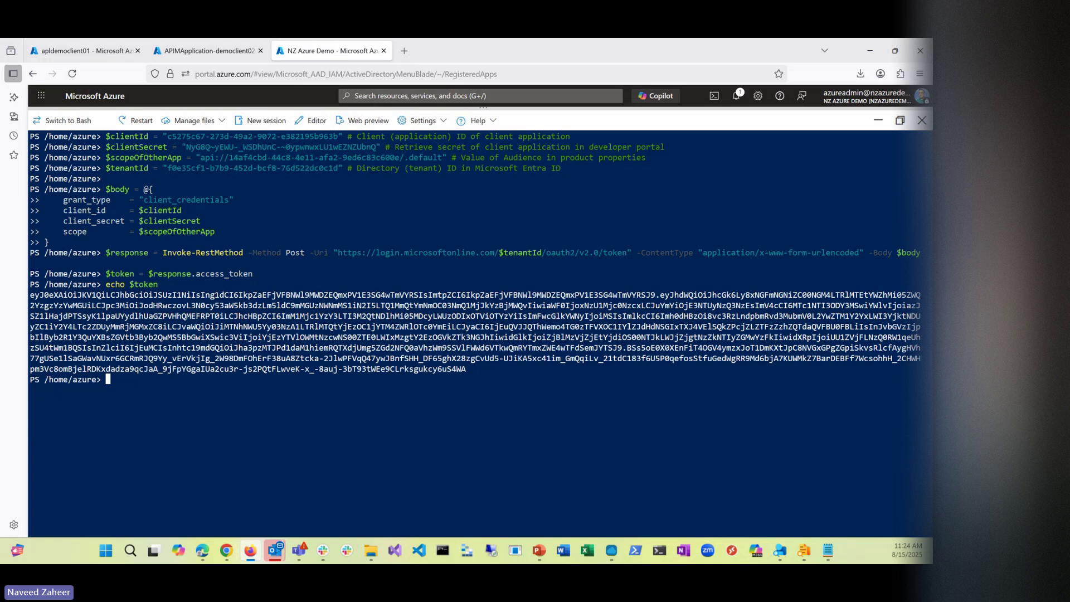
{"action": "key", "text": "alt+Tab"}
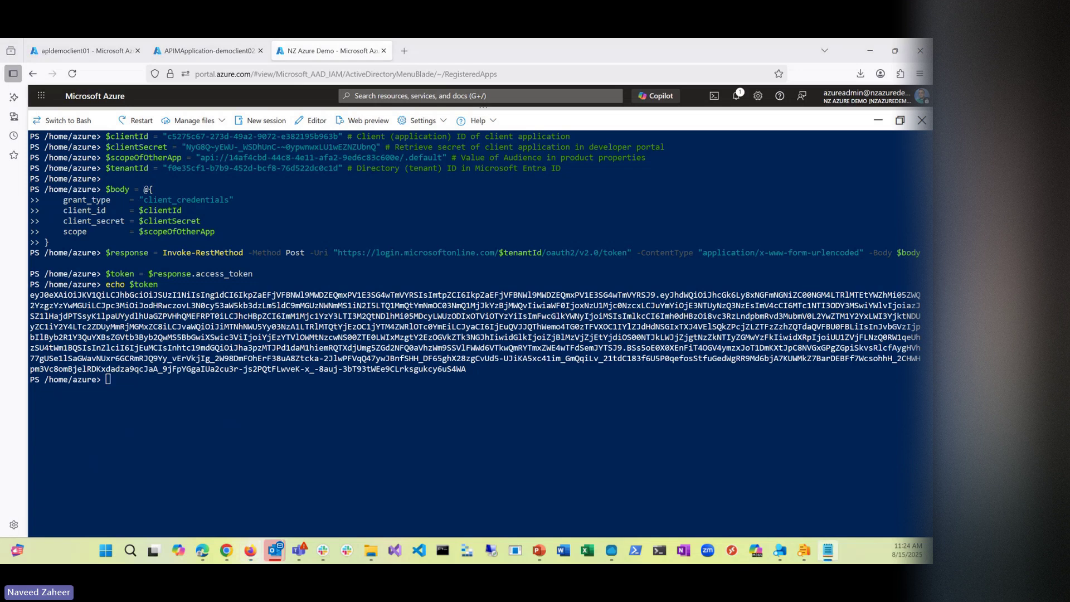
{"action": "left_click", "coordinate": [156, 416]}
{"action": "right_click", "coordinate": [157, 417]}
{"action": "left_click", "coordinate": [183, 297]}
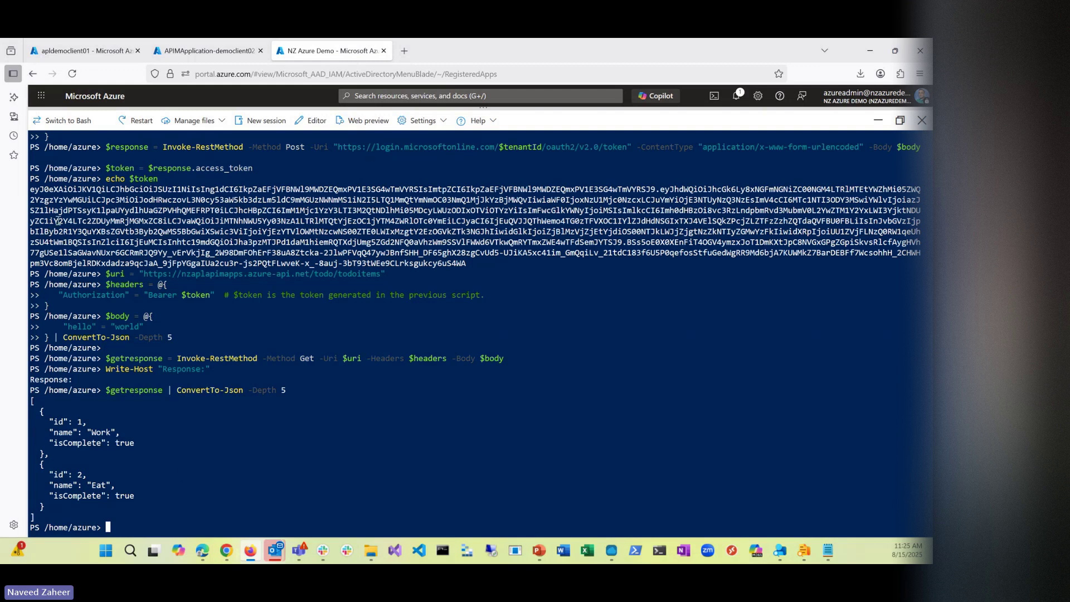
- Copy the full access token printed in Cloud Shell and switch to Advanced REST Client
{"action": "left_click_drag", "start_coordinate": [32, 192], "coordinate": [467, 263]}
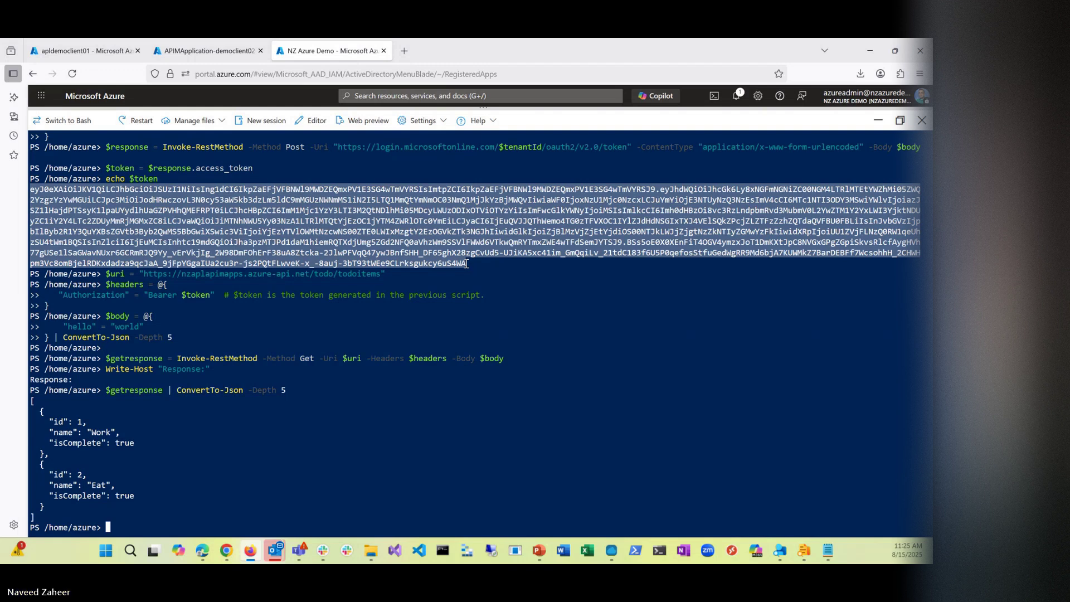
{"action": "left_click", "coordinate": [494, 262]}
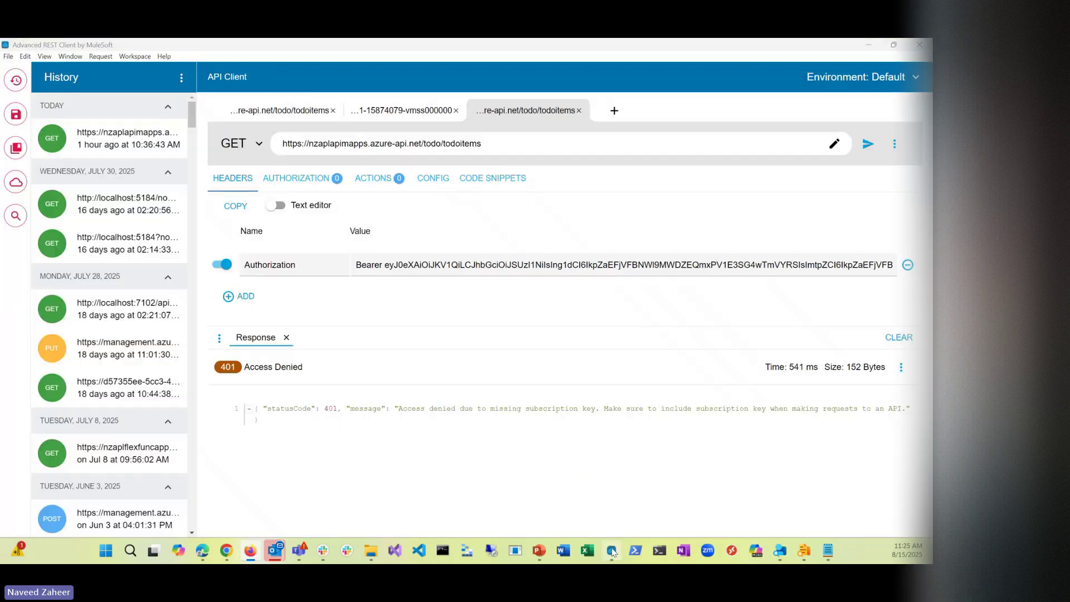
{"action": "left_click", "coordinate": [611, 551]}
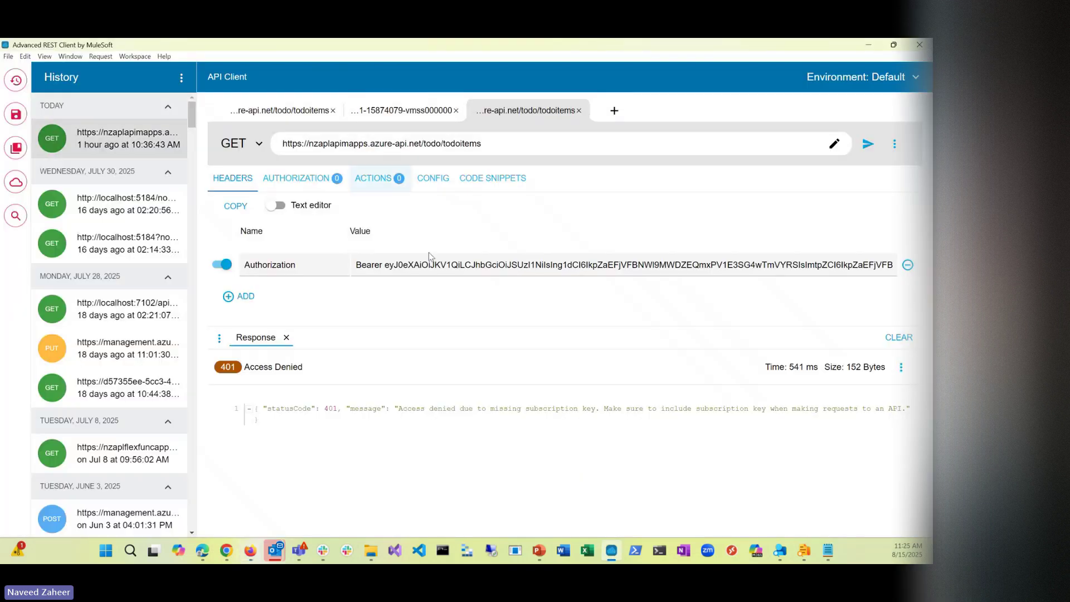
- Replace the token after Bearer in the Authorization header with the copied access token and send the GET request to the todoitems endpoint
{"action": "left_click", "coordinate": [386, 266]}
{"action": "key", "text": "ctrl+a"}
{"action": "key", "text": "ctrl+shift+Right"}
{"action": "key", "text": "ctrl+shift+Right"}
{"action": "key", "text": "ctrl+shift+Right"}
{"action": "key", "text": "ctrl+shift+Right"}
{"action": "key", "text": "ctrl+shift+Right"}
{"action": "key", "text": "ctrl+shift+Right"}
{"action": "key", "text": "ctrl+shift+Right"}
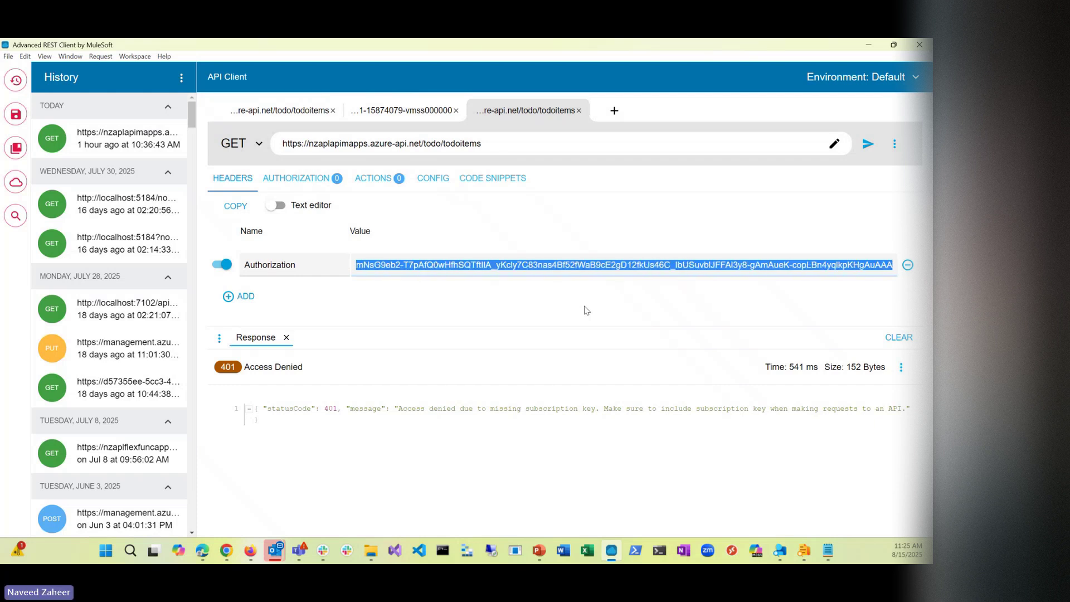
{"action": "key", "text": "ctrl+v"}
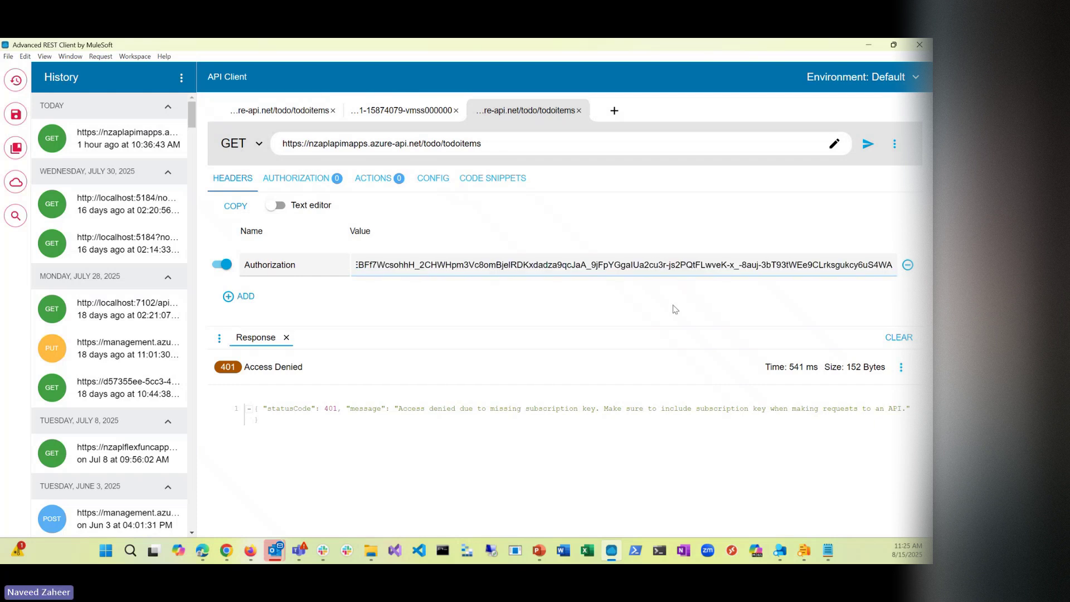
{"action": "left_click", "coordinate": [869, 144]}
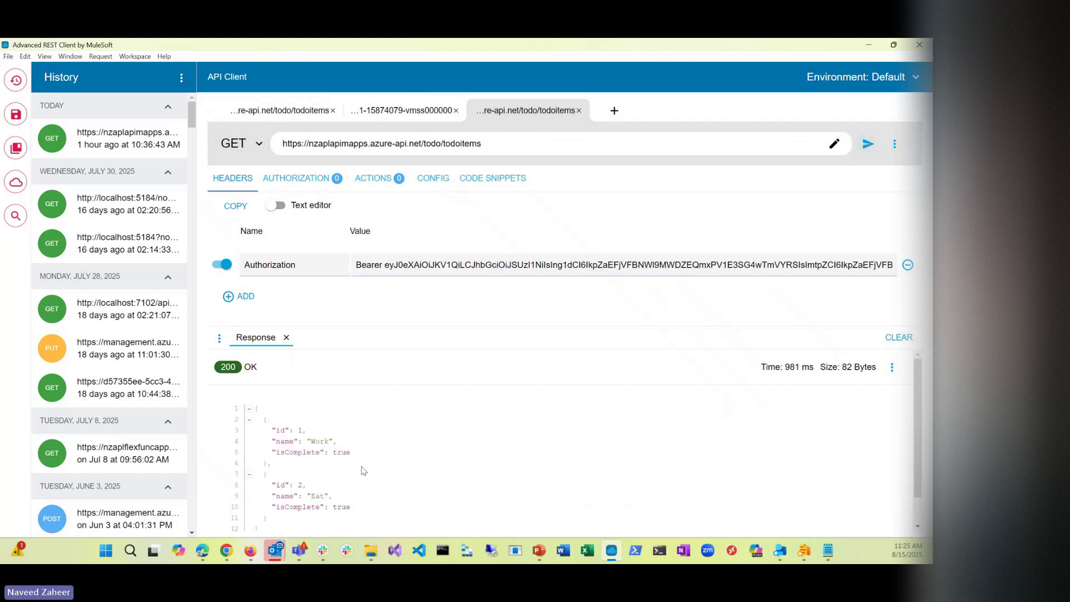
{"action": "mouse_move", "coordinate": [299, 551]}
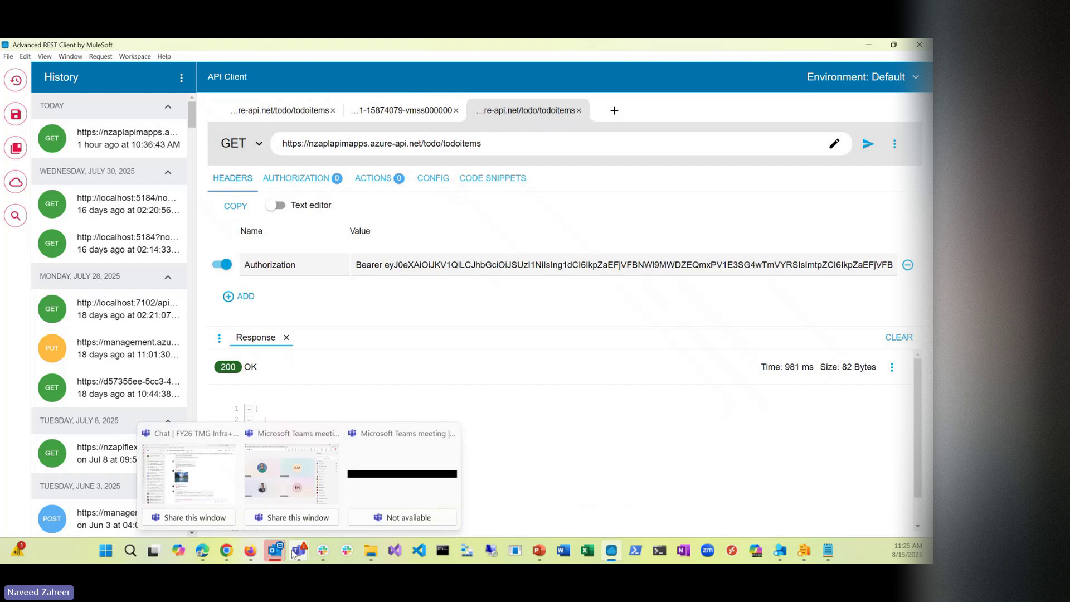
{"action": "left_click", "coordinate": [297, 497]}
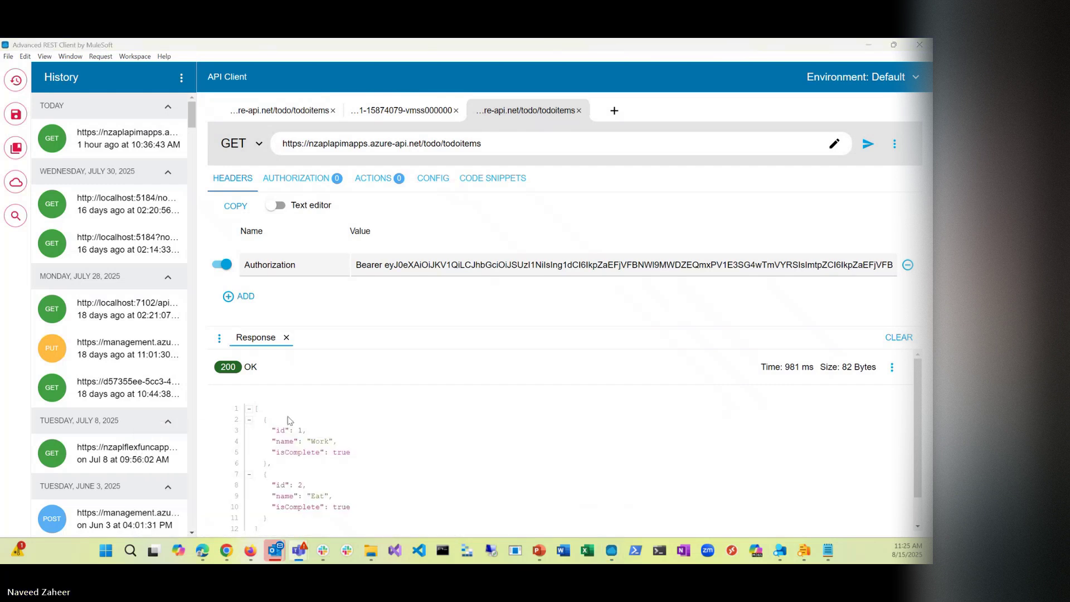